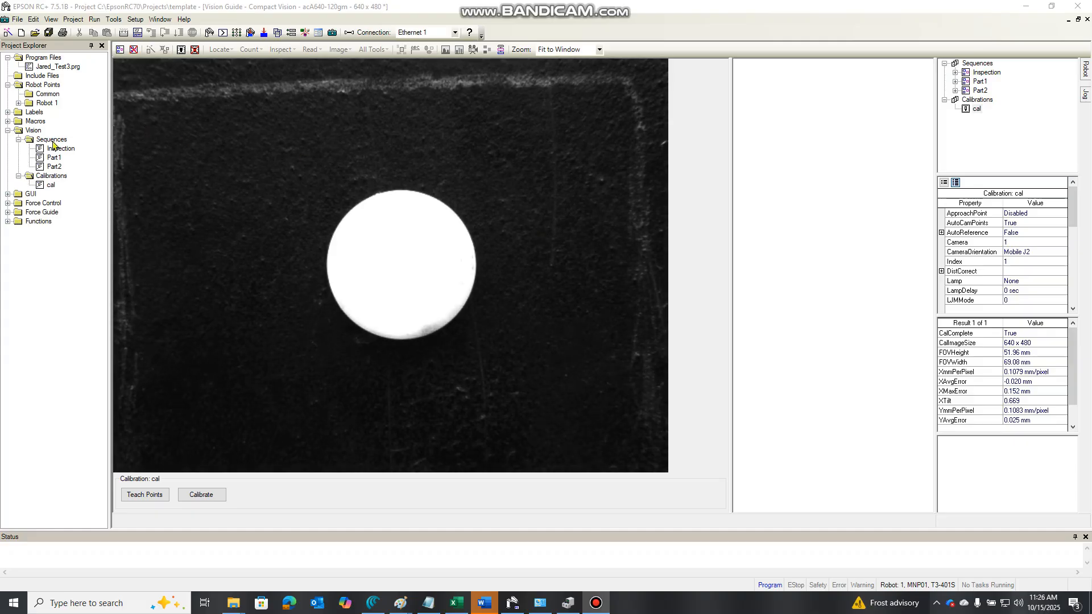
- Create a new vision sequence named Circle for Camera 1 and select it in the project
left_click(52, 140)
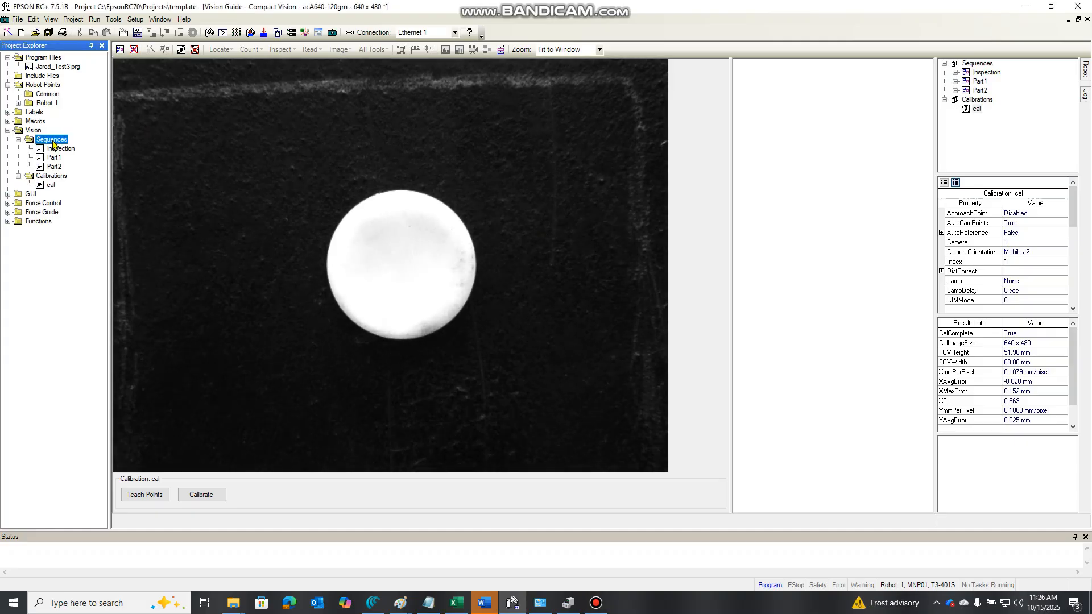
right_click(53, 144)
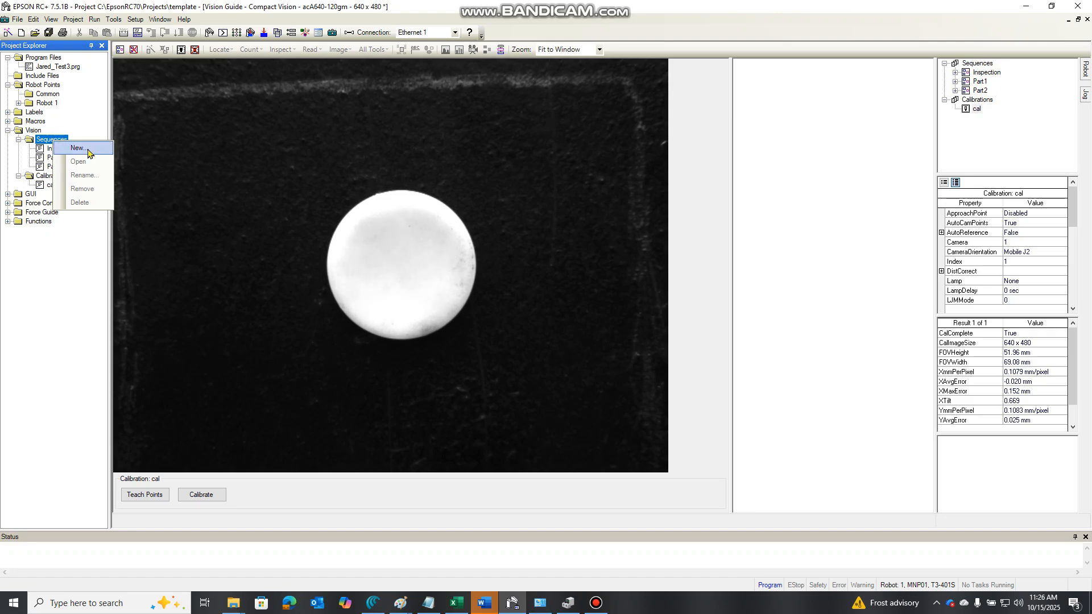
left_click(77, 148)
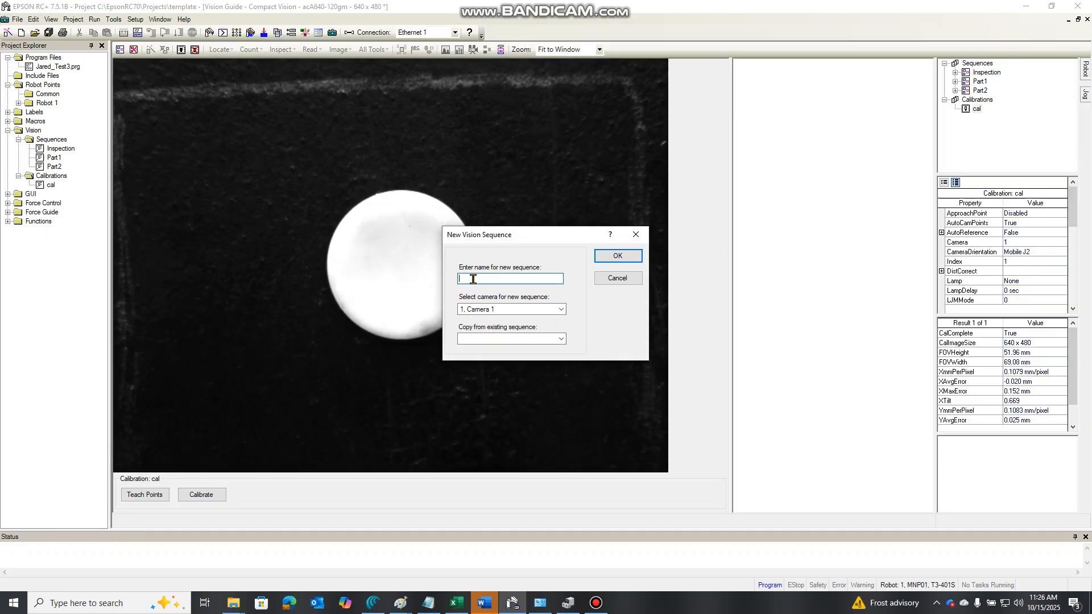
type("C")
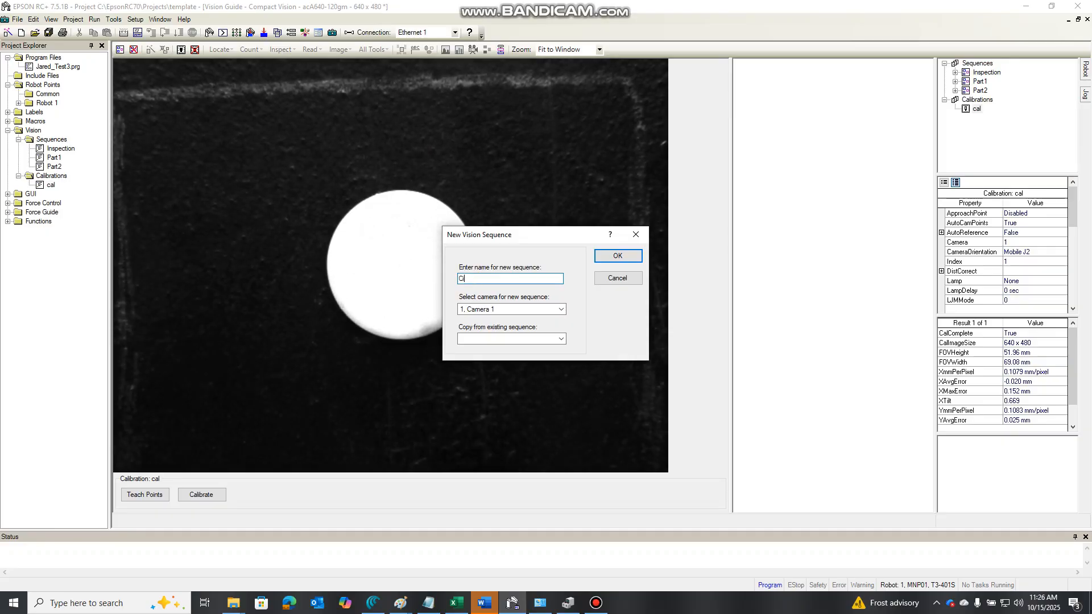
type("ircle")
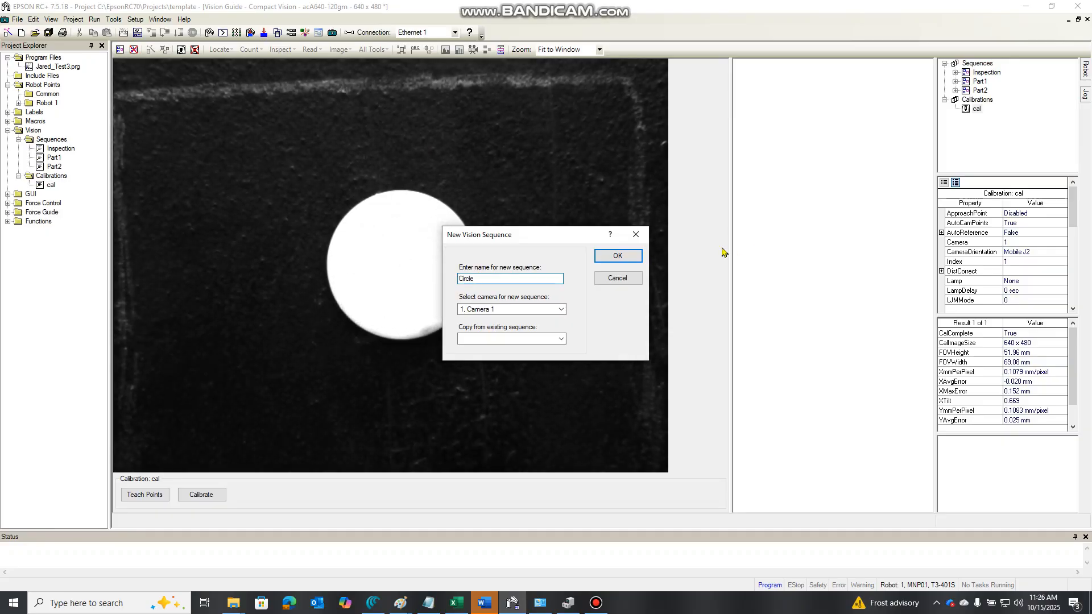
left_click(618, 256)
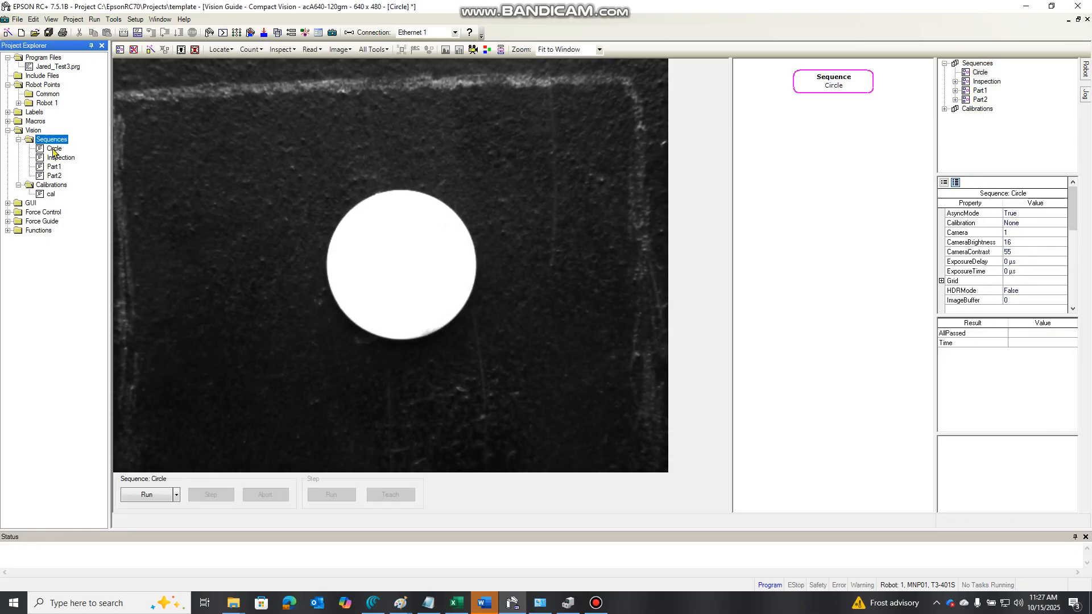
left_click(53, 149)
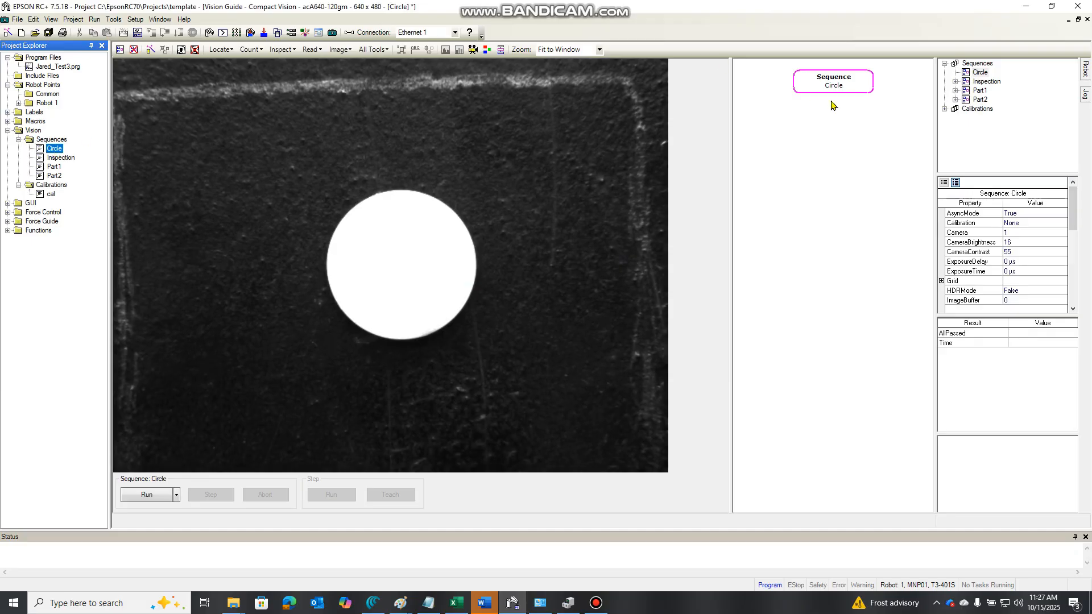
- Add a Geometric object to the Circle sequence and enlarge its search window to cover nearly the whole camera image
left_click(225, 53)
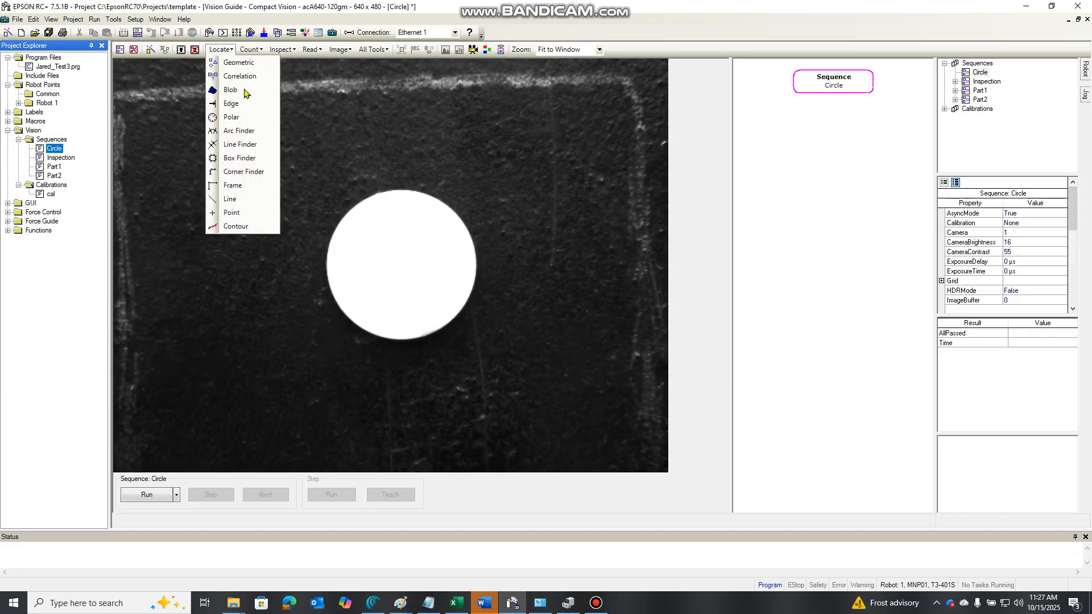
left_click(243, 63)
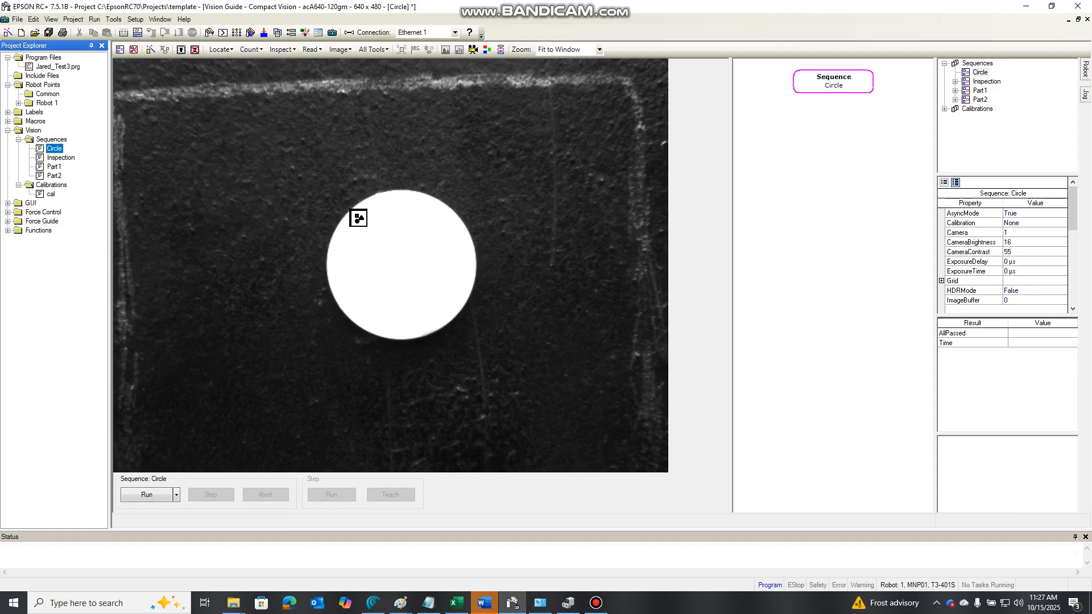
left_click(334, 206)
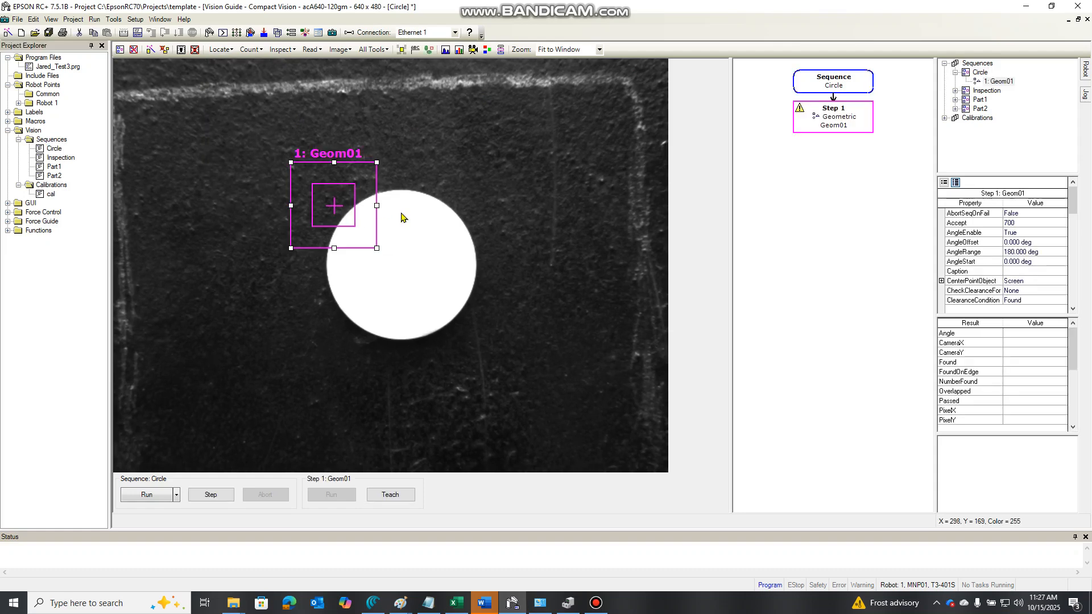
left_click_drag(290, 161, 121, 76)
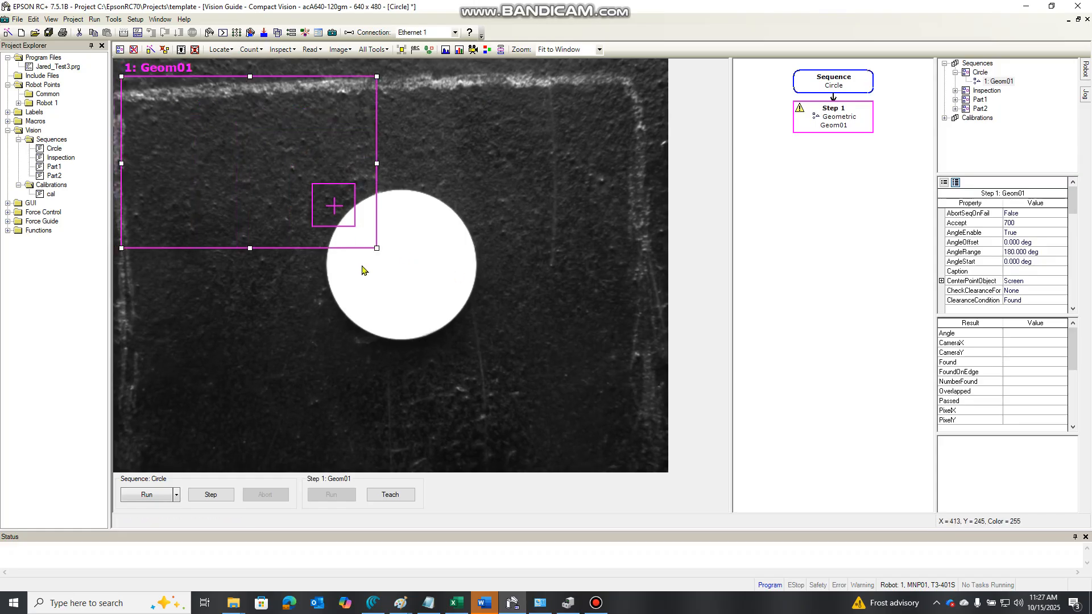
left_click_drag(377, 248, 545, 376)
left_click_drag(695, 519, 694, 519)
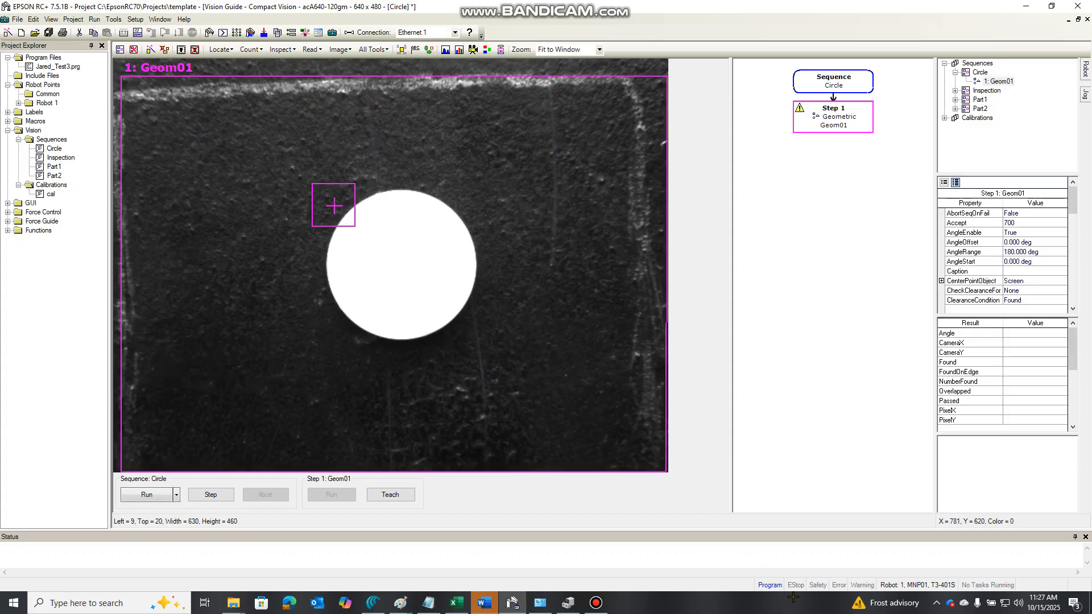
left_click_drag(121, 77, 114, 69)
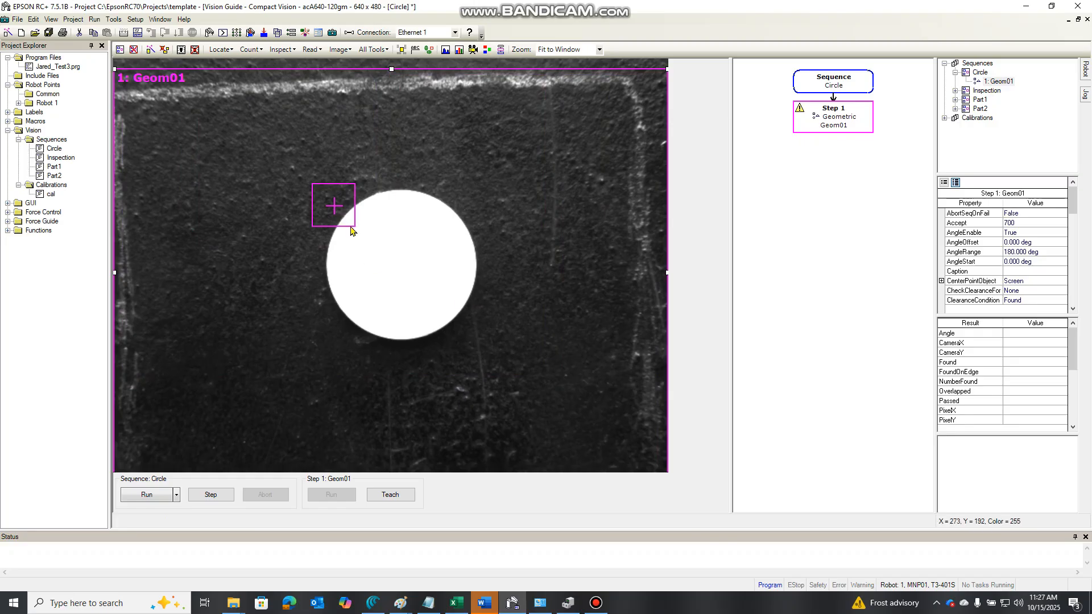
- Fit the Geometric object's model window closely around the white circle, and teach and run the model
left_click(334, 206)
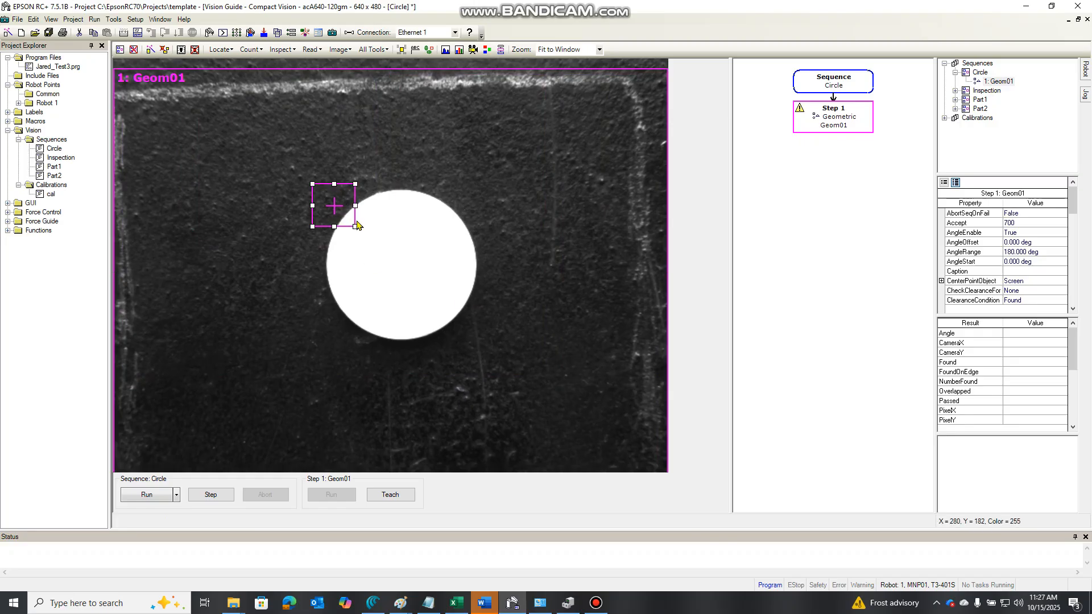
left_click_drag(354, 227, 490, 348)
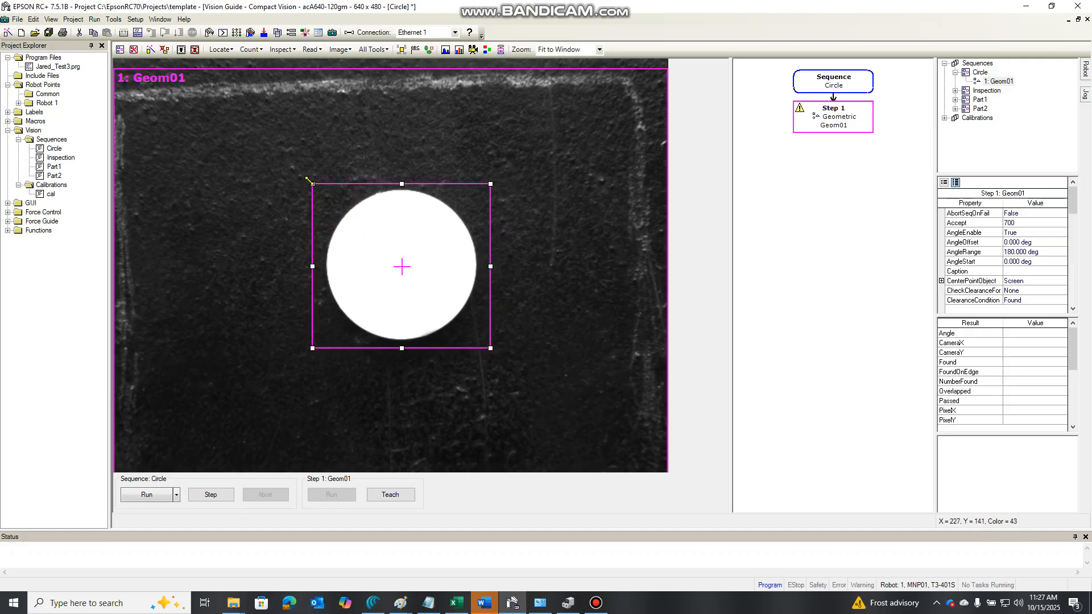
left_click_drag(312, 184, 320, 176)
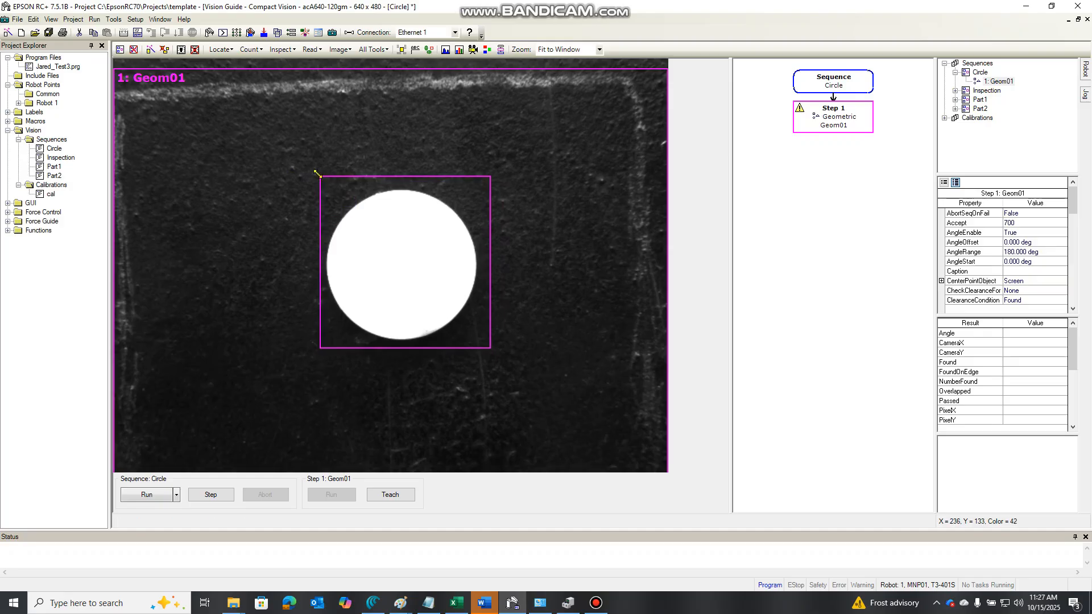
left_click_drag(489, 177, 482, 179)
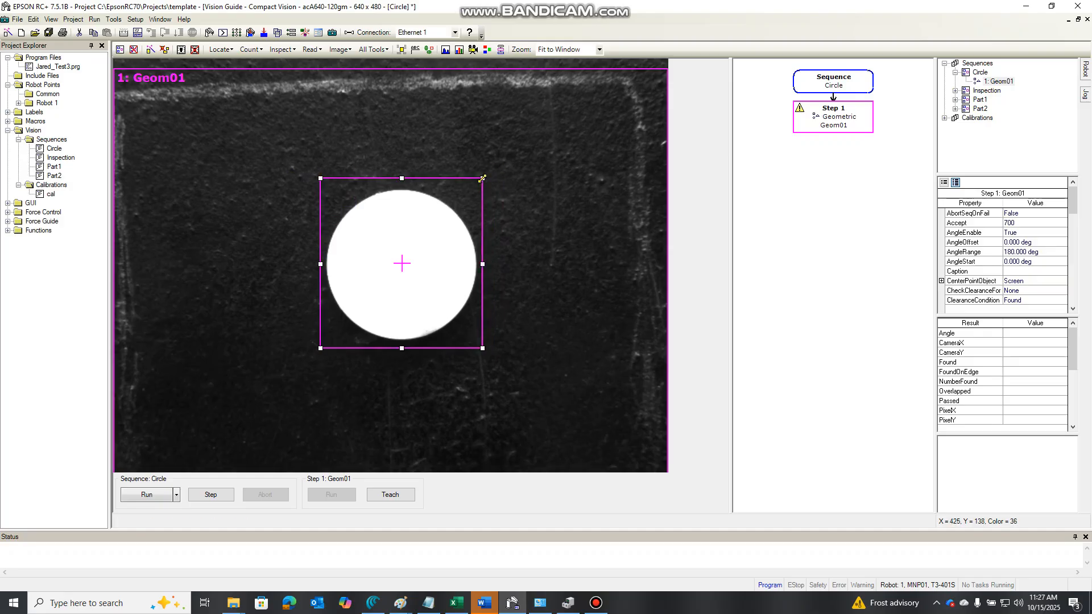
left_click(407, 499)
left_click(346, 498)
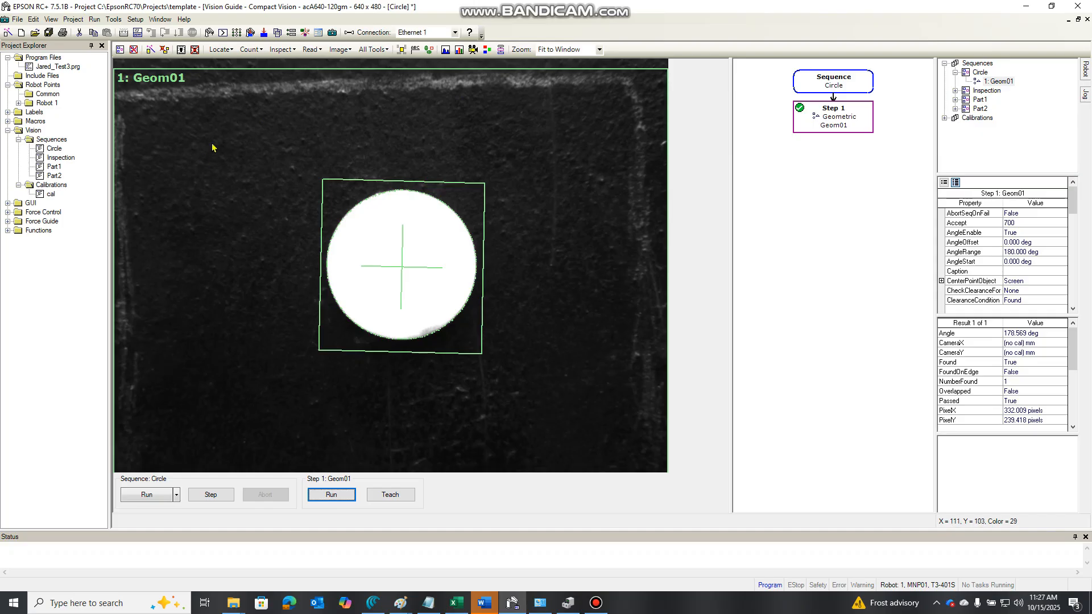
- Start a new vision calibration named Calitrain using Camera 1
left_click(48, 185)
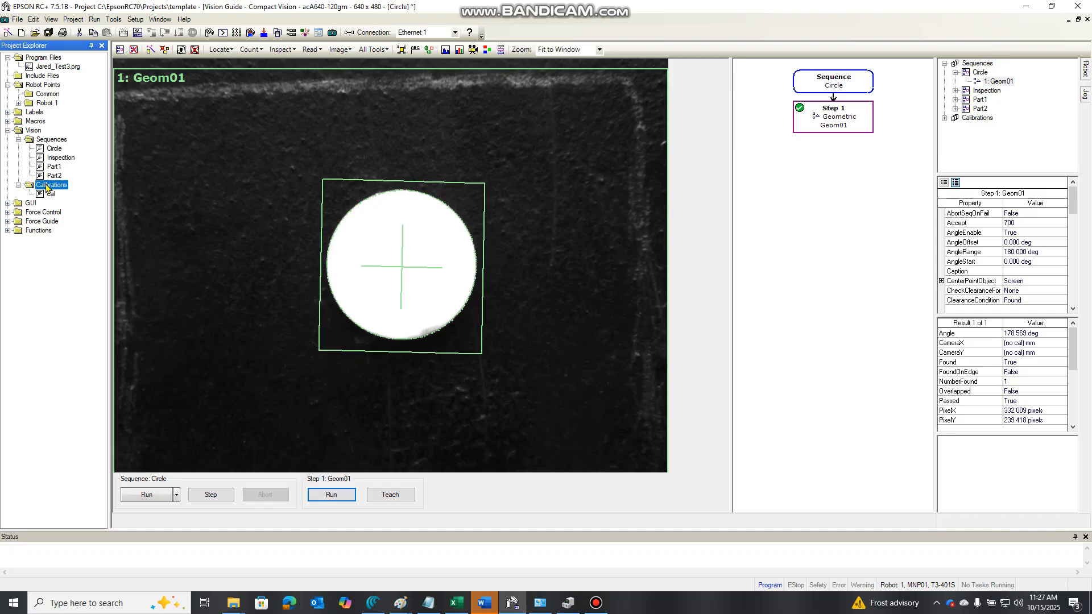
right_click(46, 185)
left_click(70, 191)
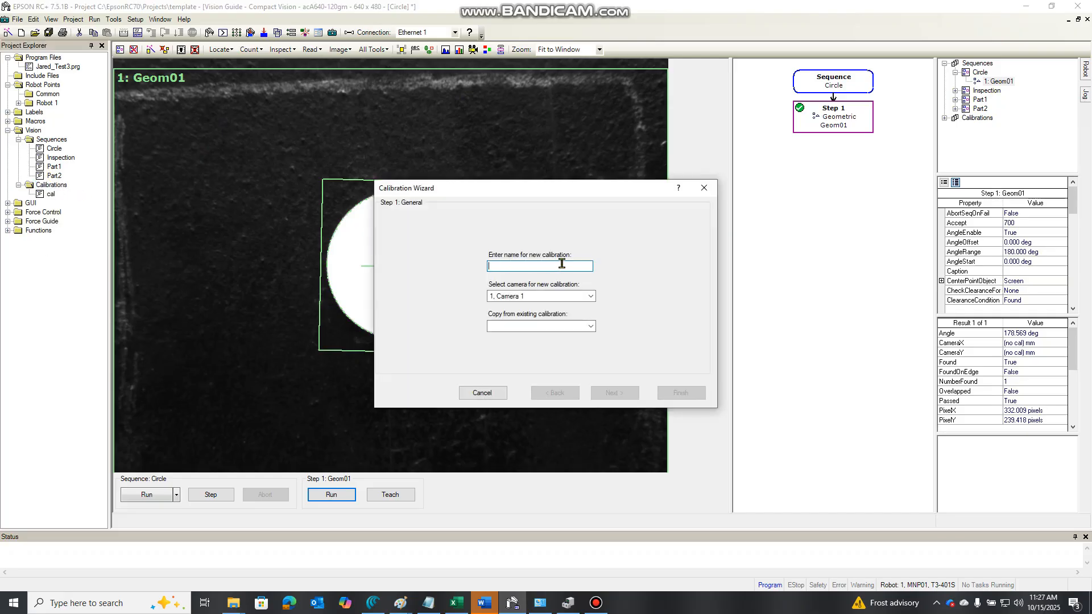
type("Calitrain")
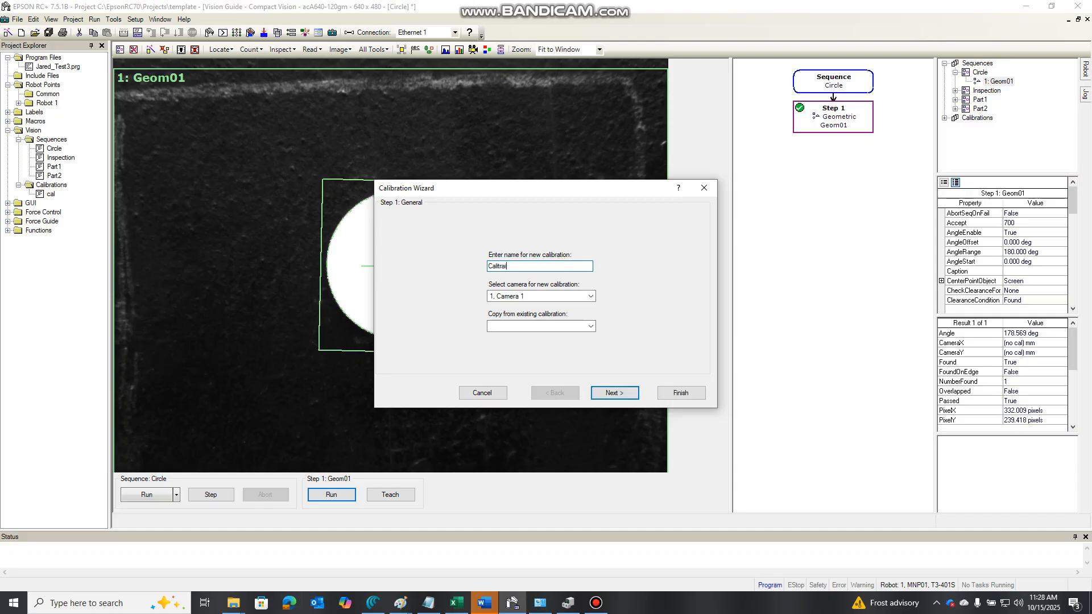
left_click(609, 398)
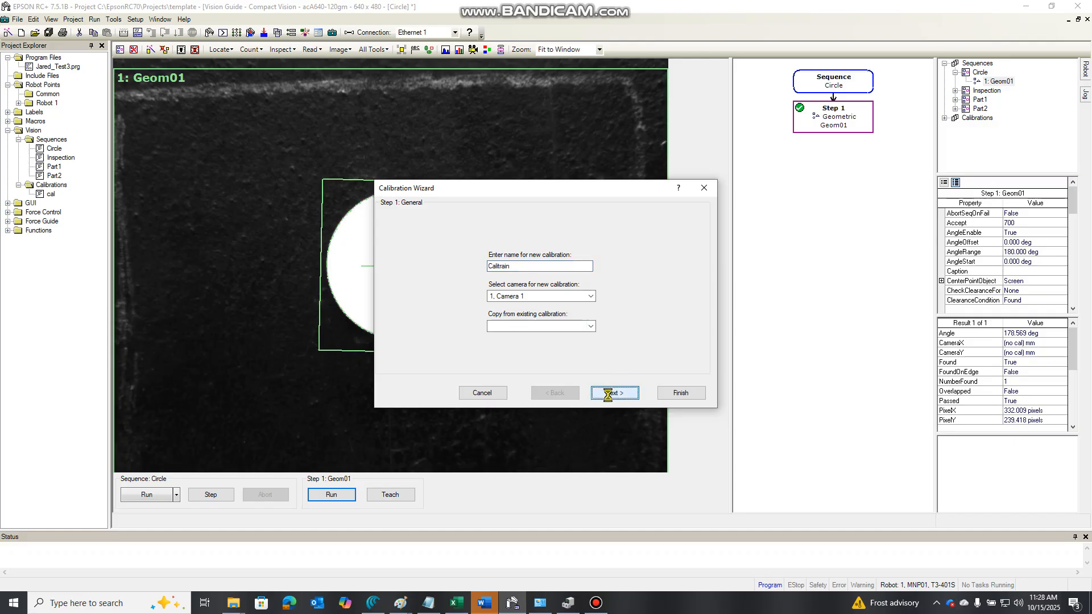
left_click(613, 392)
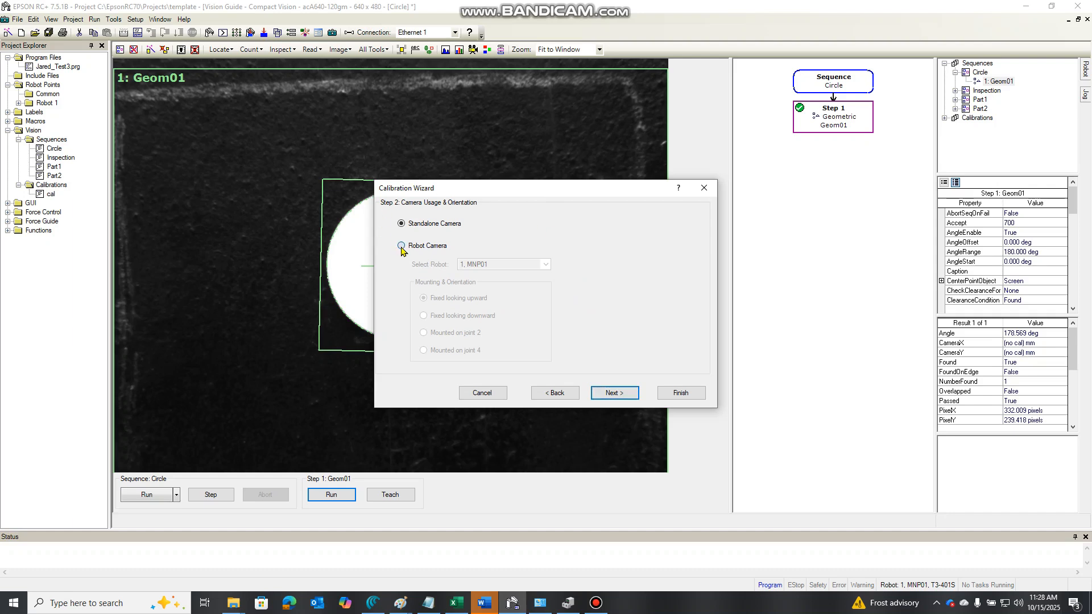
- Set the calibration to use a robot camera on robot 1, MNP01, mounted on joint 2
left_click(402, 247)
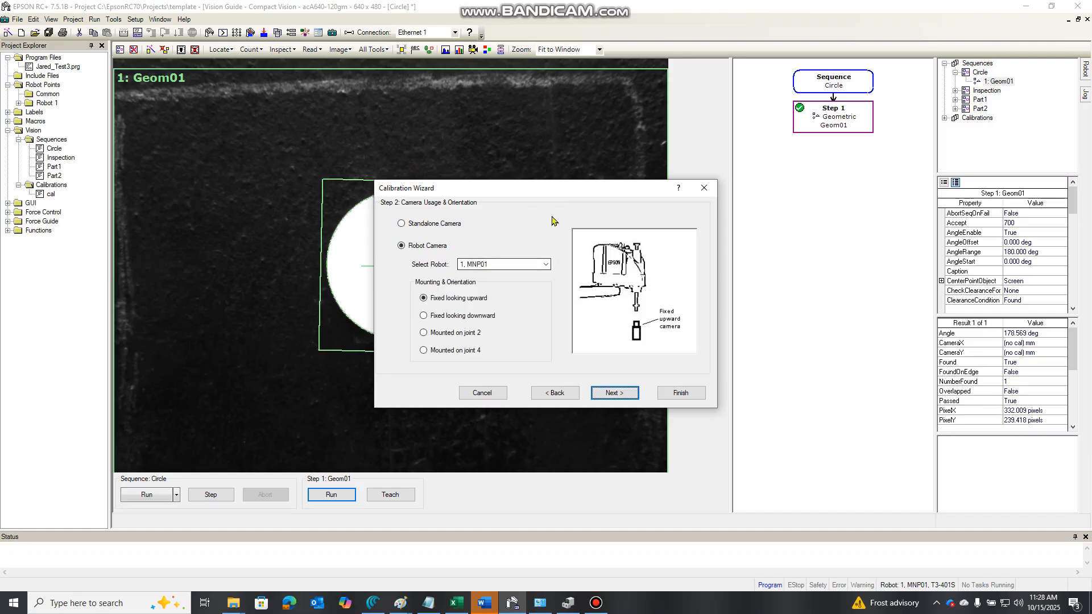
left_click(424, 337)
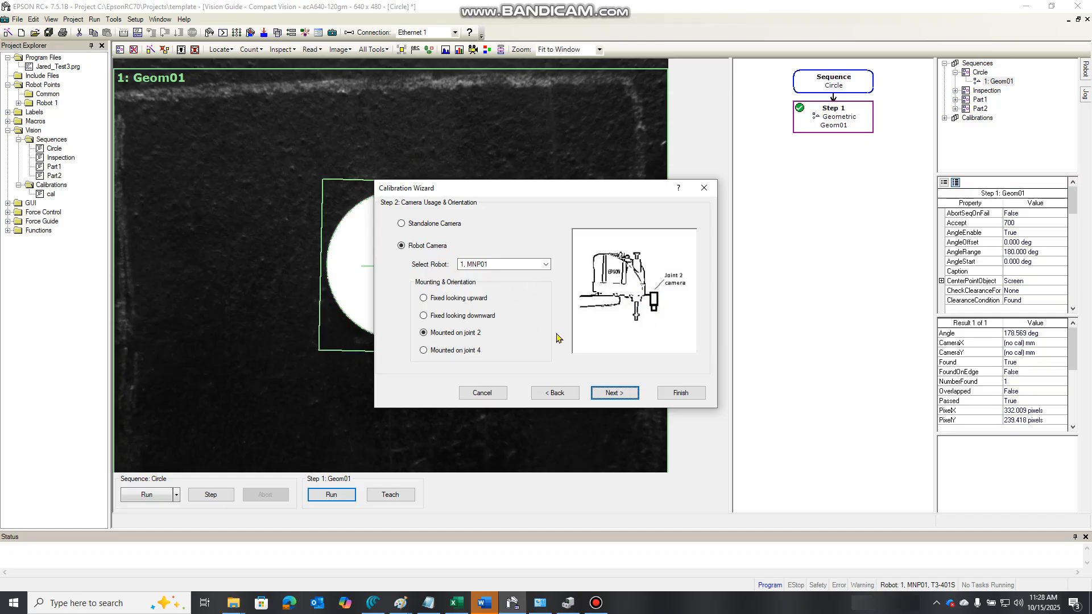
left_click(618, 392)
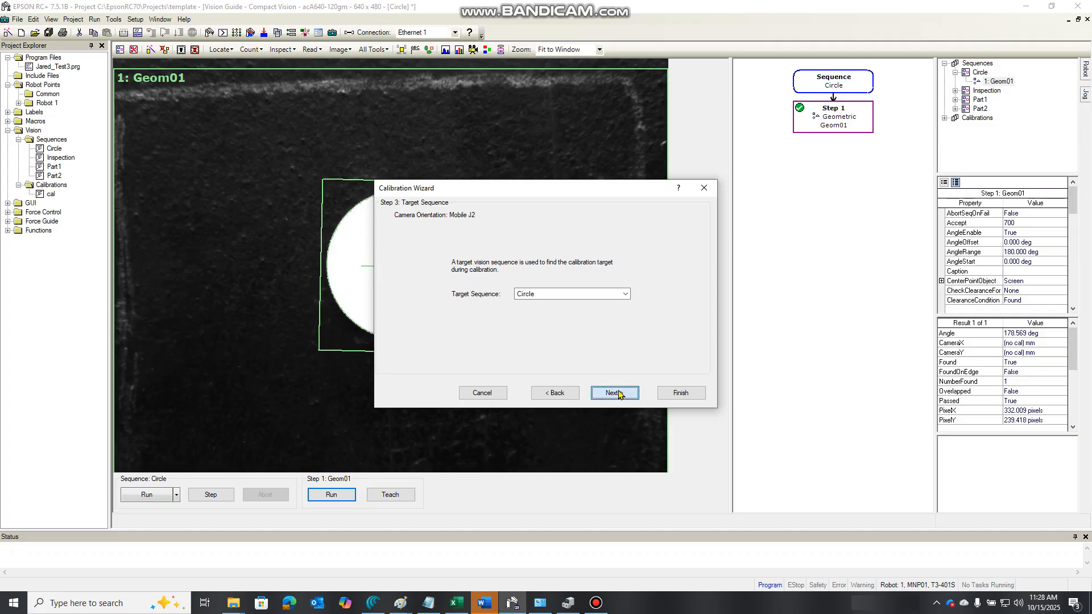
- Accept Circle as target sequence and robot local 0, and use a taught point reference with AutoReference turned off
left_click(619, 394)
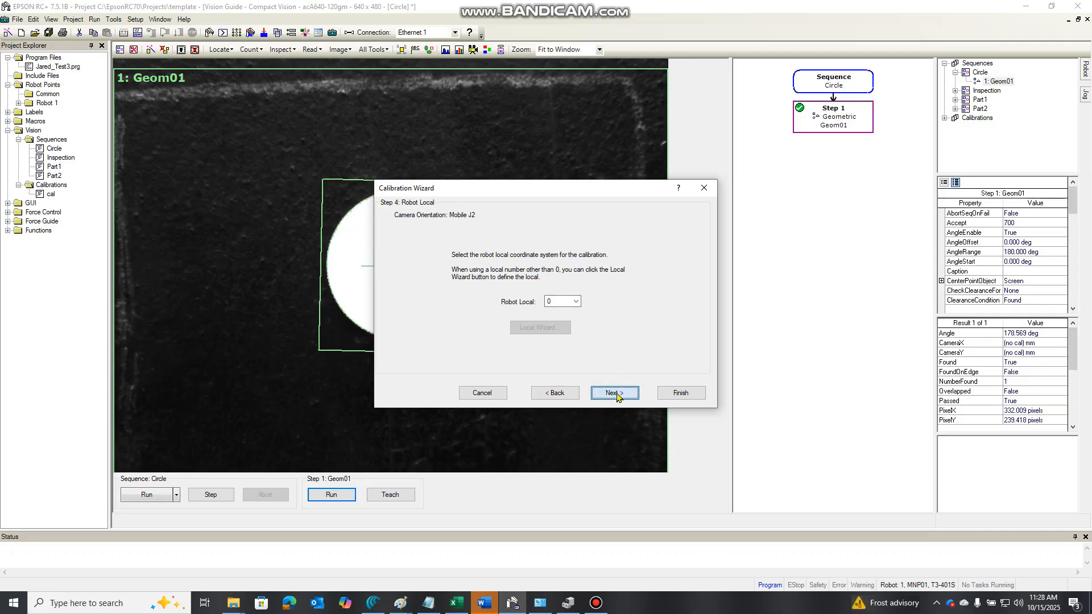
left_click(618, 396)
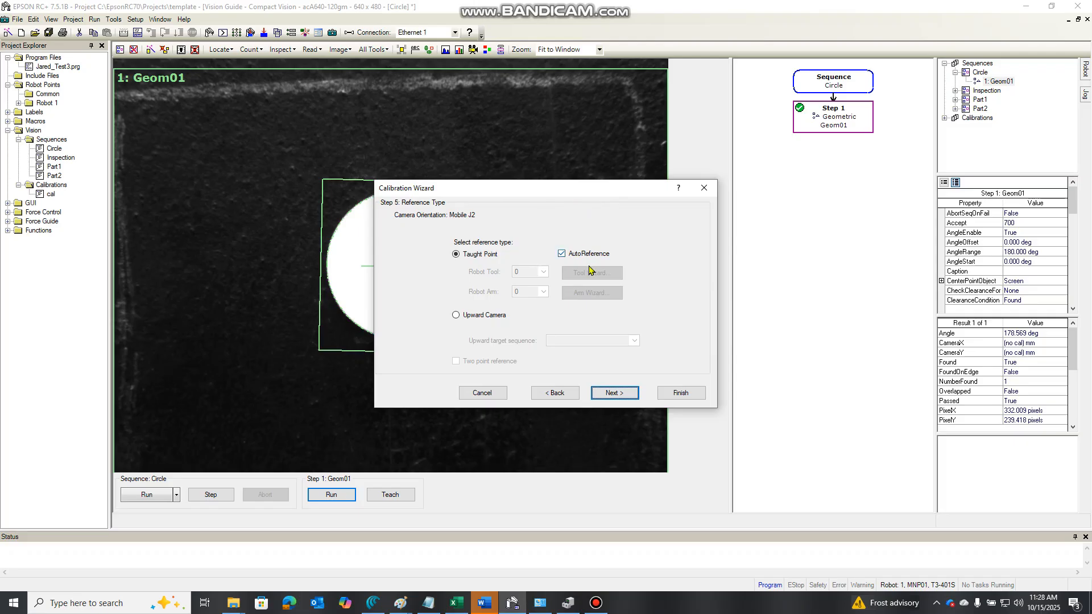
left_click(562, 255)
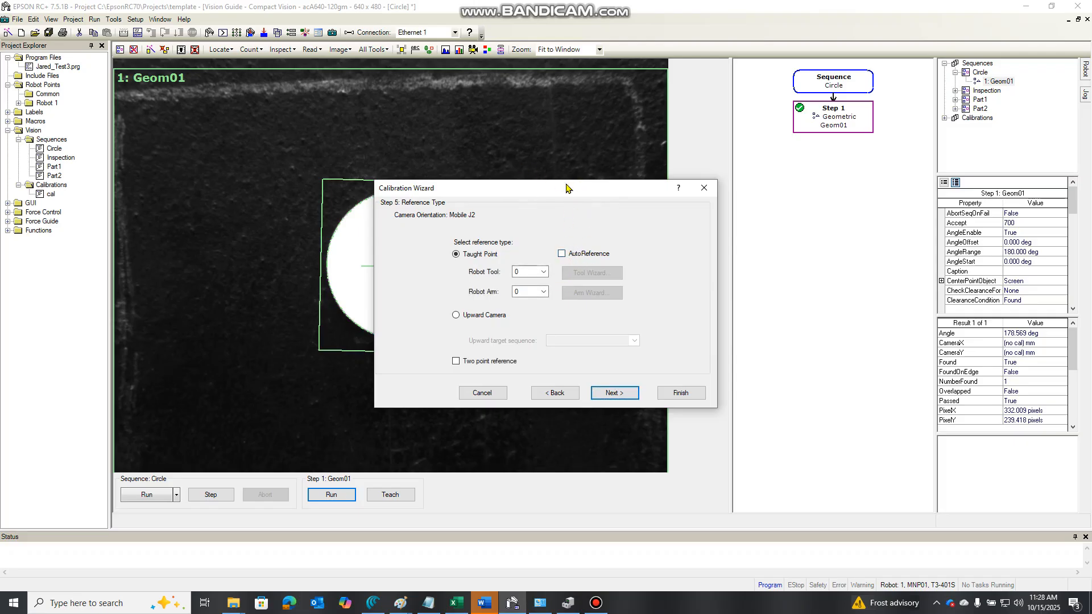
left_click(622, 398)
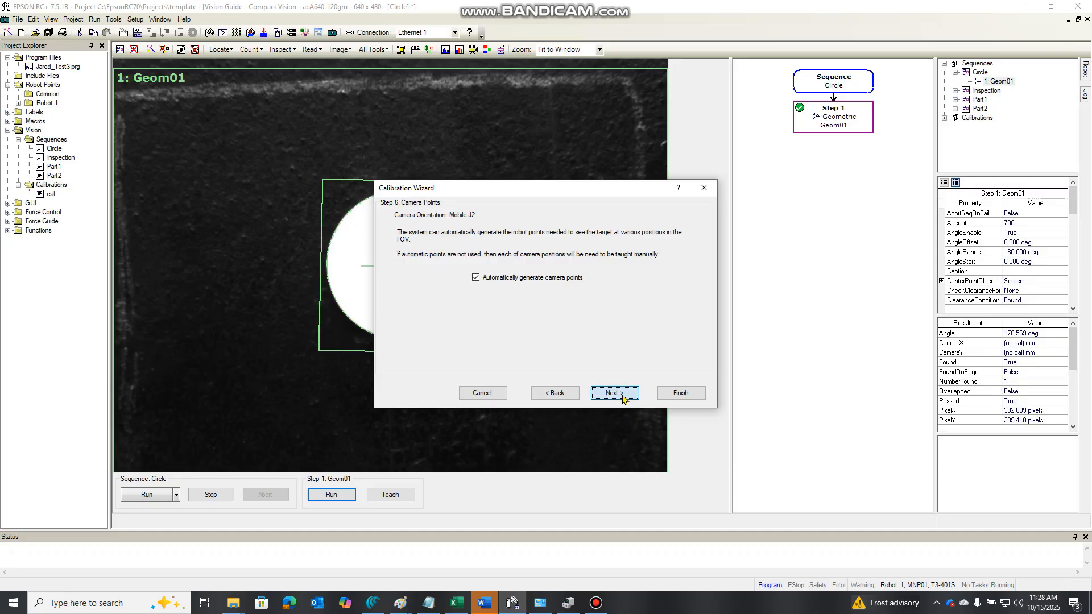
- Keep automatically generated camera points, accept the remaining calibration defaults, and save the new calibration
left_click(622, 398)
left_click(623, 398)
left_click(623, 398)
left_click(623, 398)
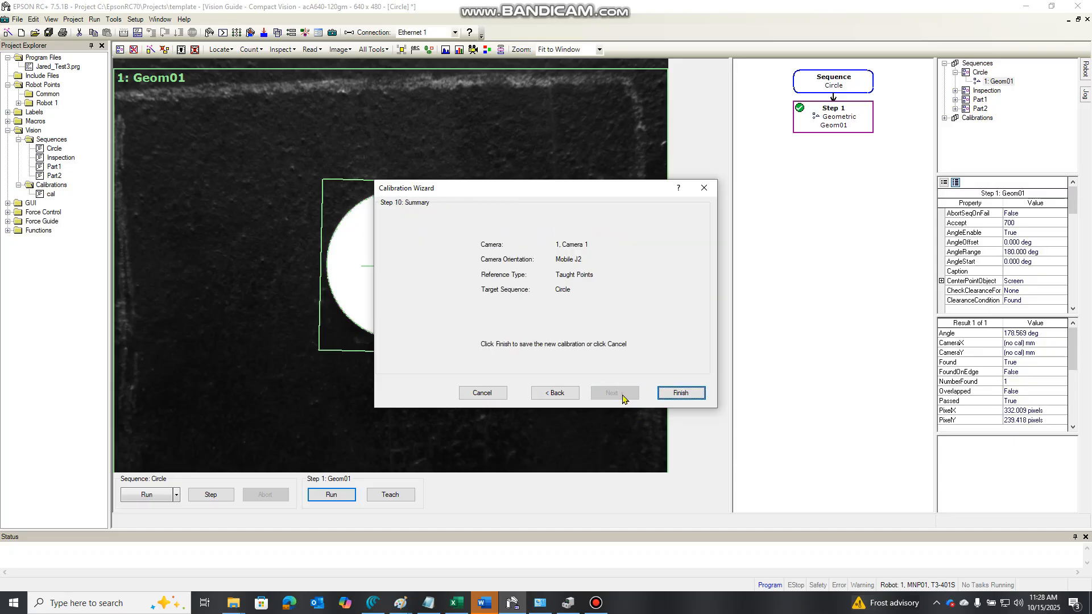
left_click(687, 395)
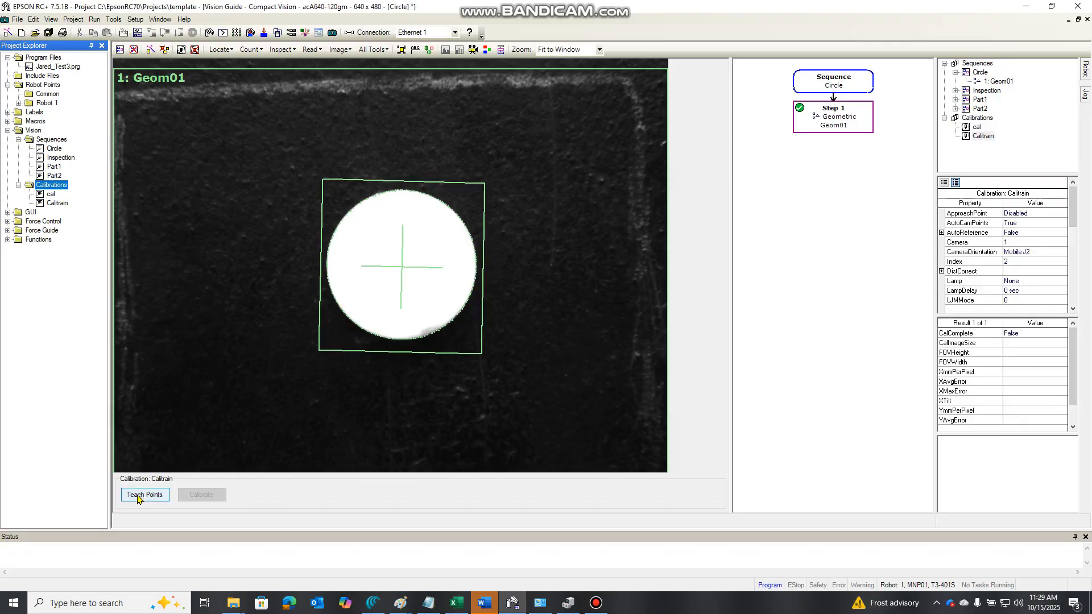
- Start teaching the Calitrain calibration points and teach the center camera position
left_click(144, 494)
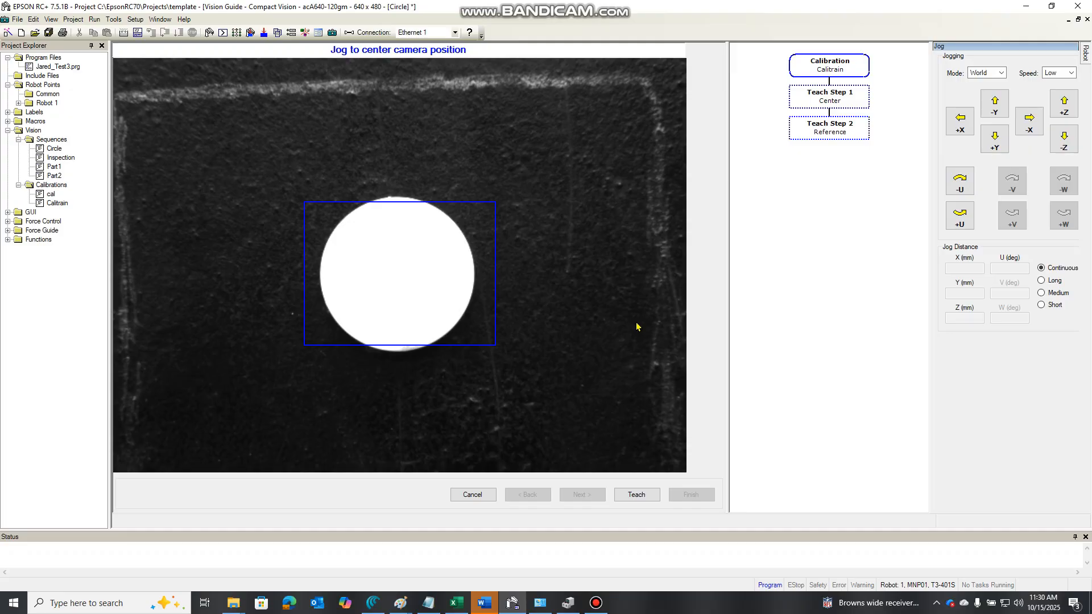
left_click(636, 495)
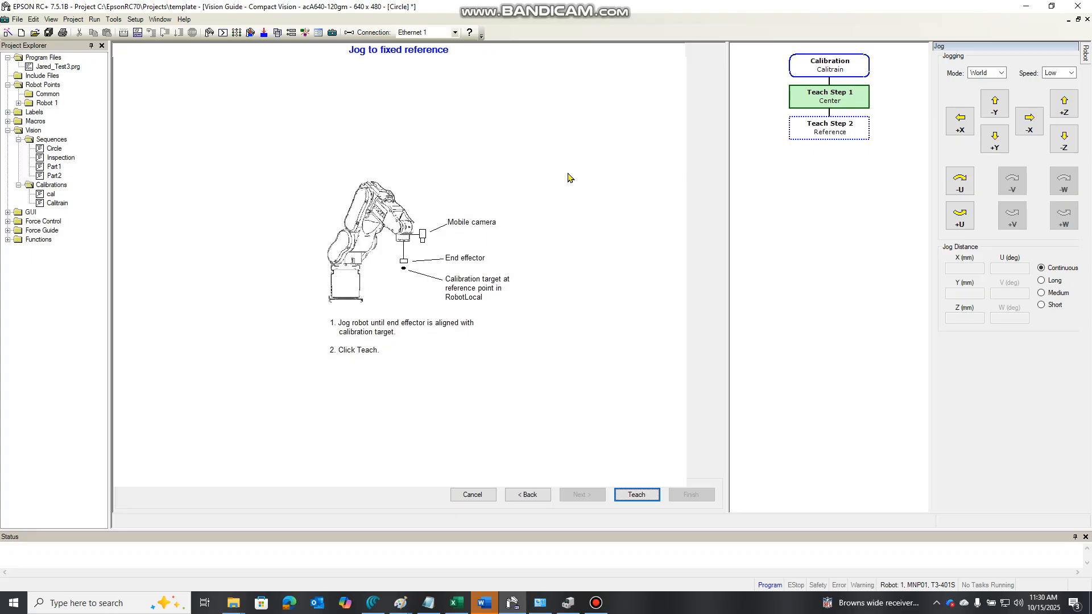
- Free all four robot joints in the Robot Manager and close it to return to the calibration teaching
left_click(208, 32)
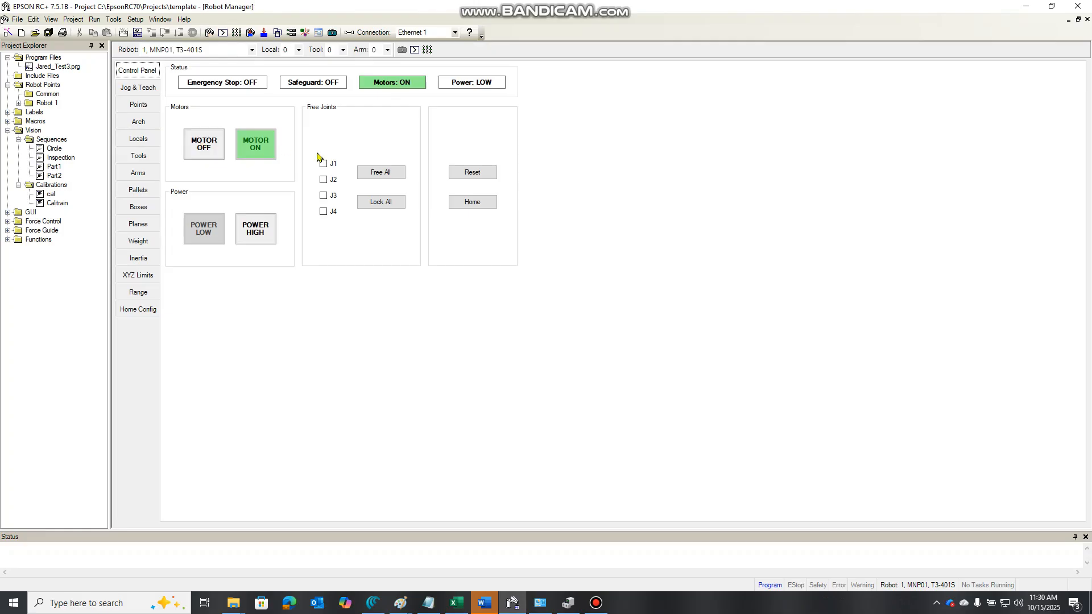
left_click(381, 172)
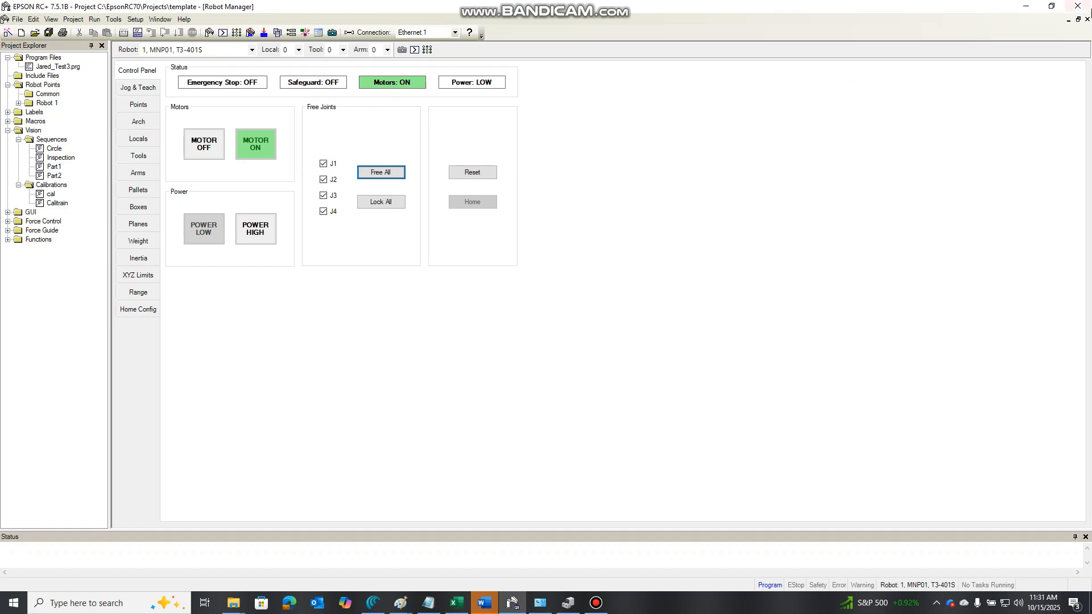
left_click(1078, 19)
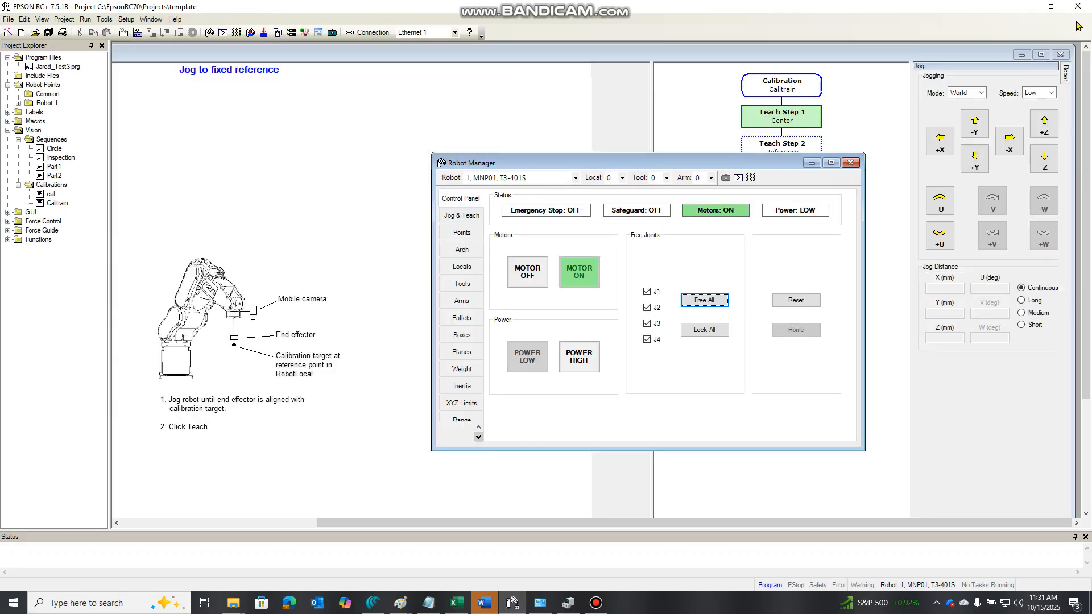
left_click(850, 163)
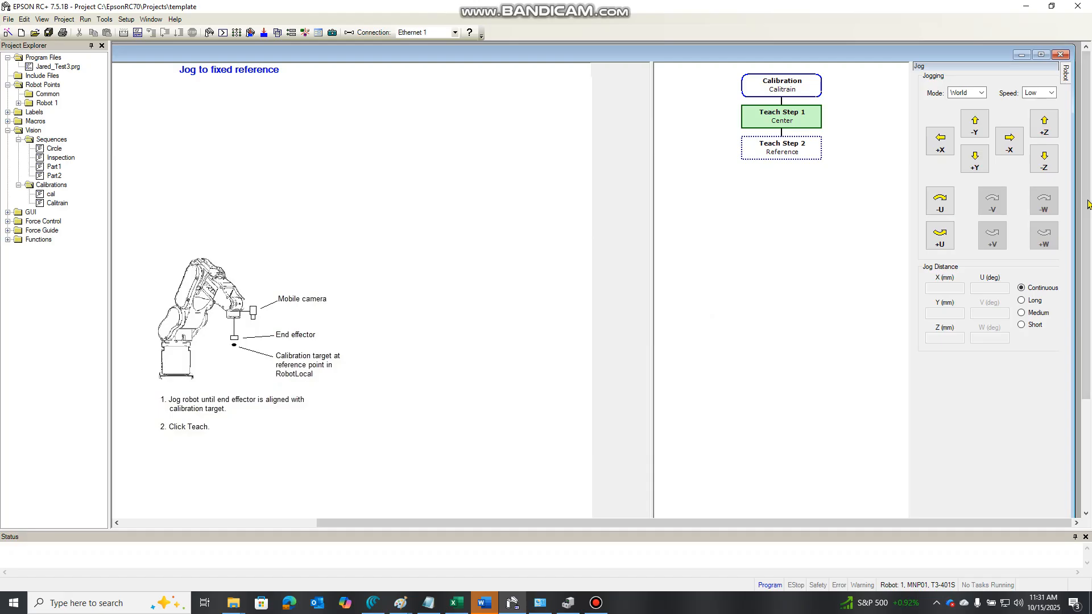
- Teach the reference point for Calitrain with the end effector at the calibration target, and finish point teaching
left_click_drag(1087, 204, 1074, 315)
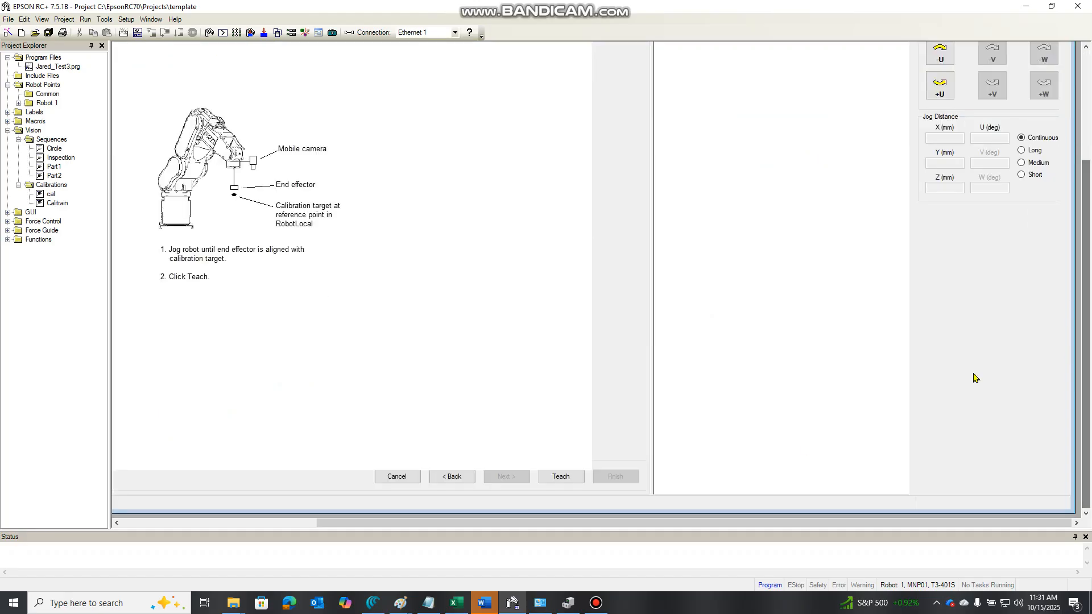
left_click(561, 477)
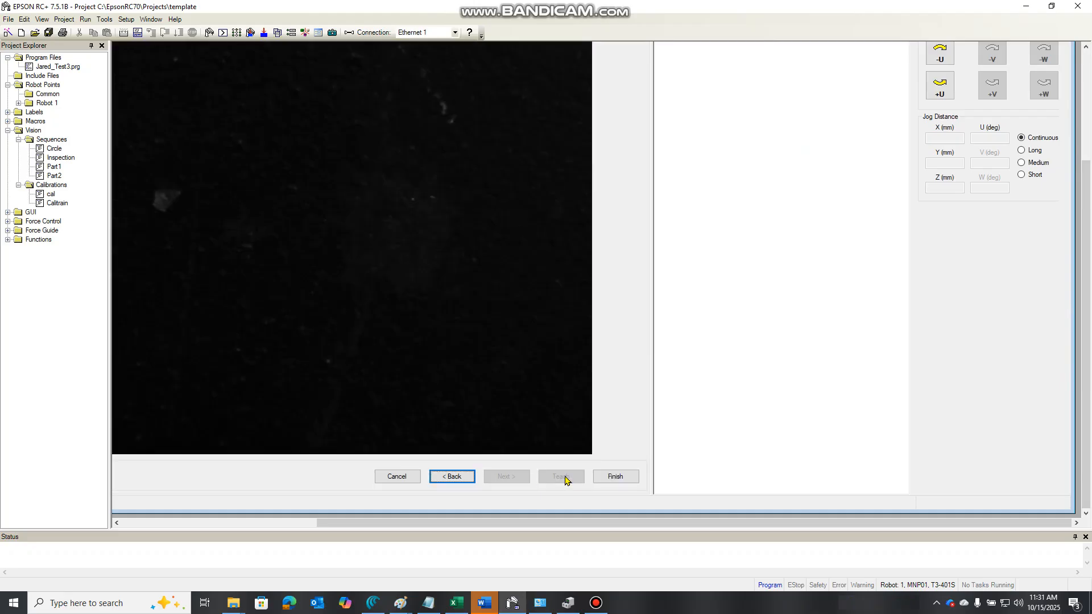
left_click(615, 476)
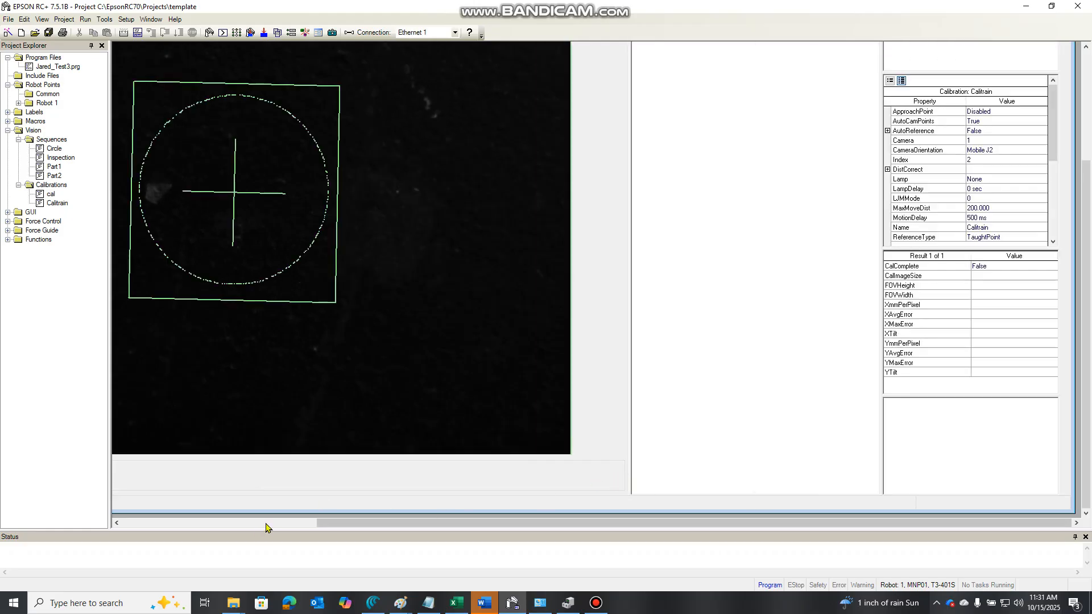
- Try to run the Calitrain calibration, allowing the robot to move
left_click(268, 523)
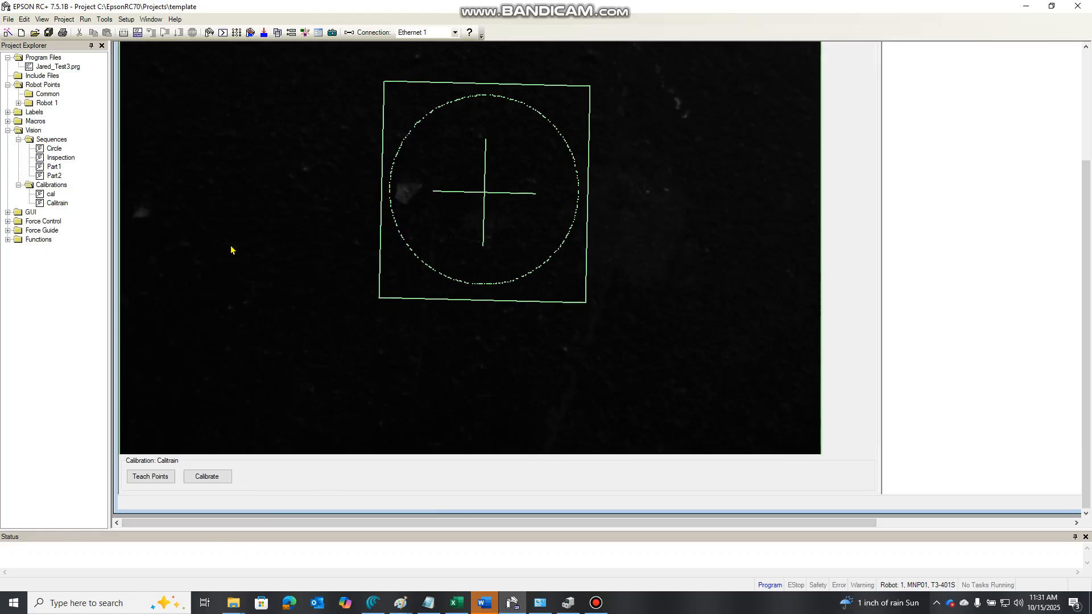
left_click(210, 479)
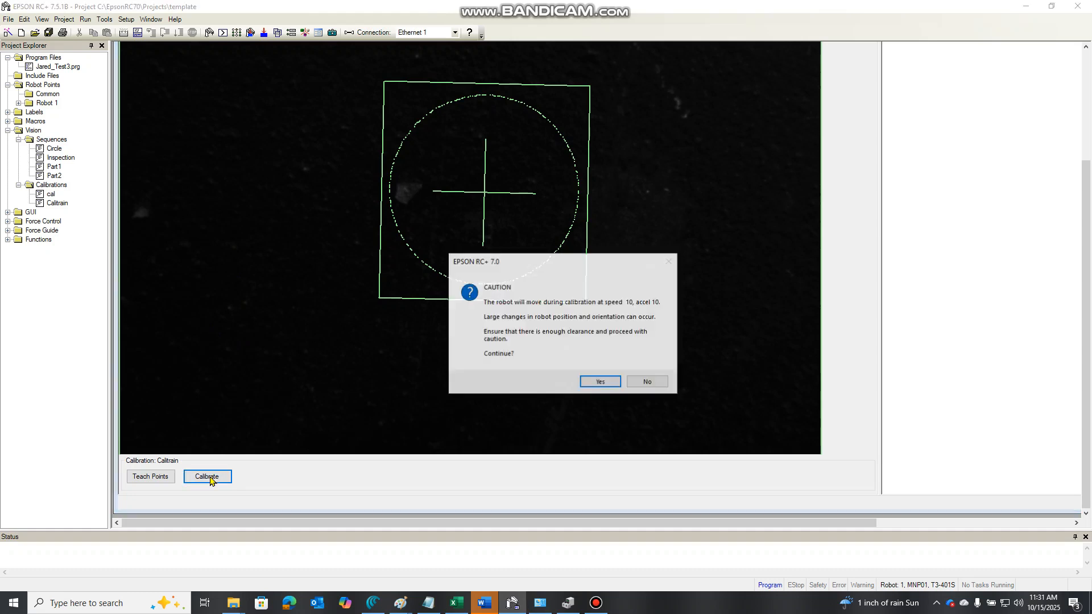
left_click(601, 383)
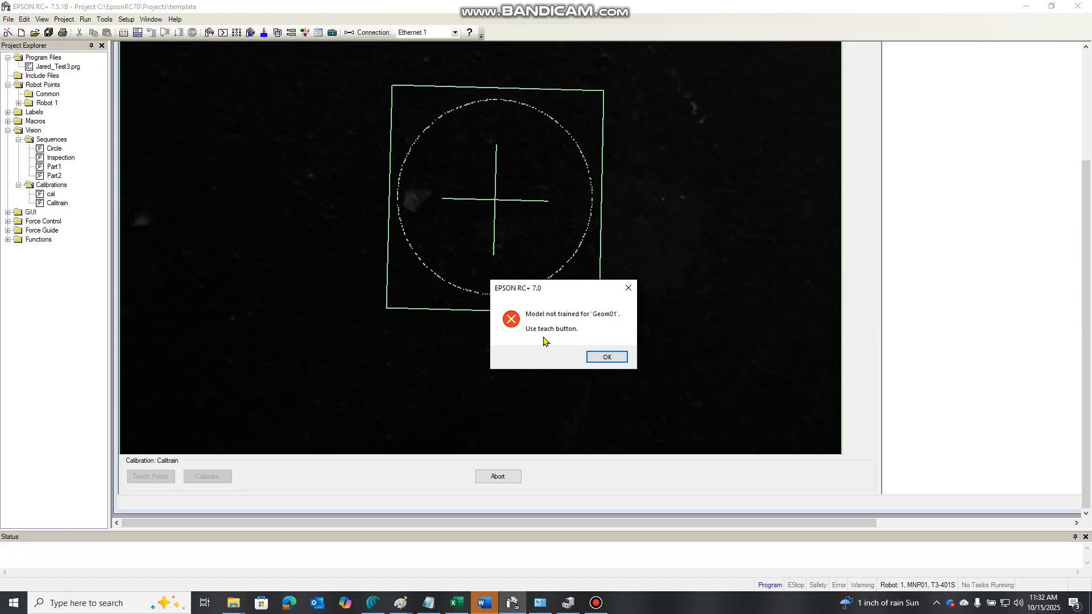
left_click(603, 358)
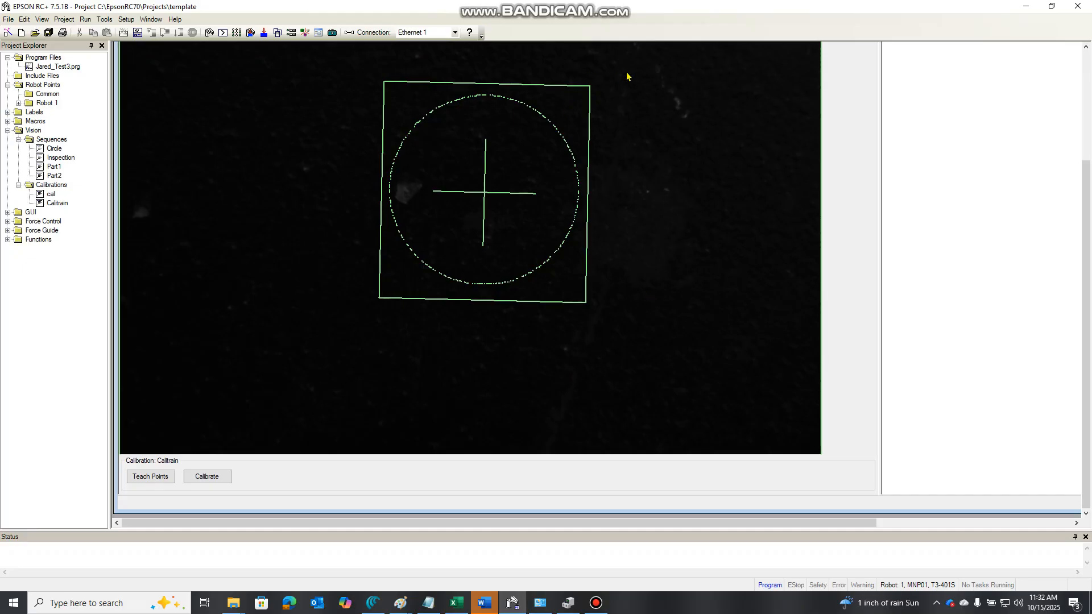
- Delete the existing Geometric object Geom01 from the Circle sequence
left_click(48, 151)
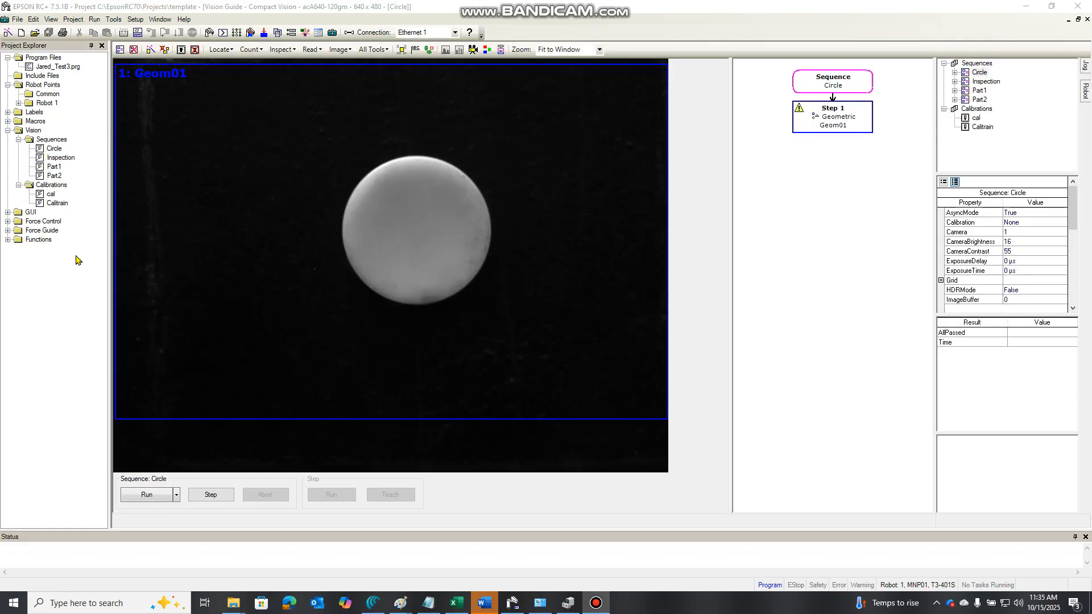
left_click(821, 124)
right_click(820, 122)
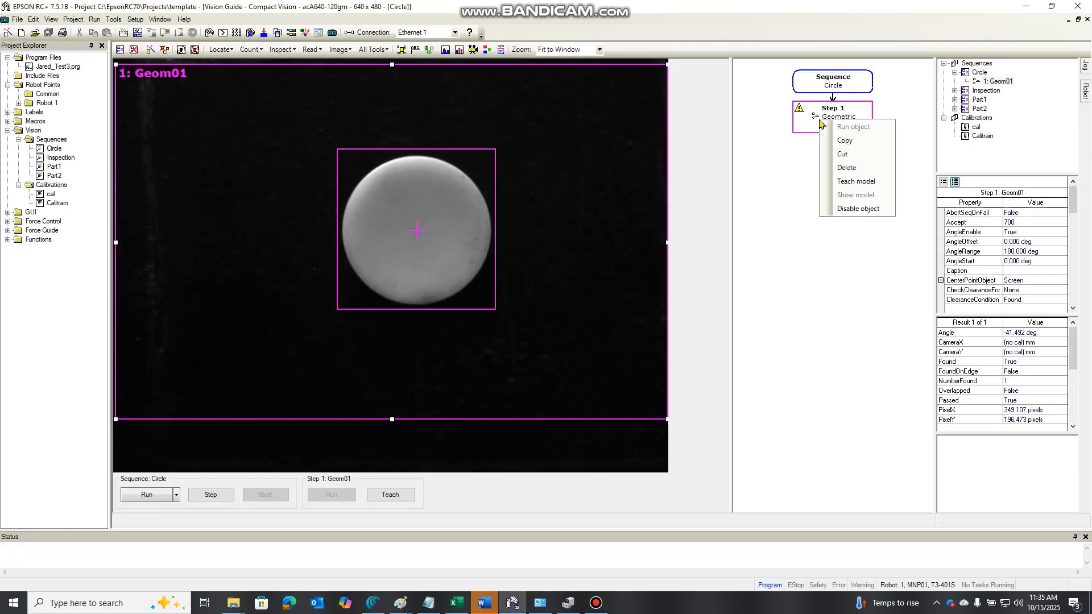
left_click(862, 169)
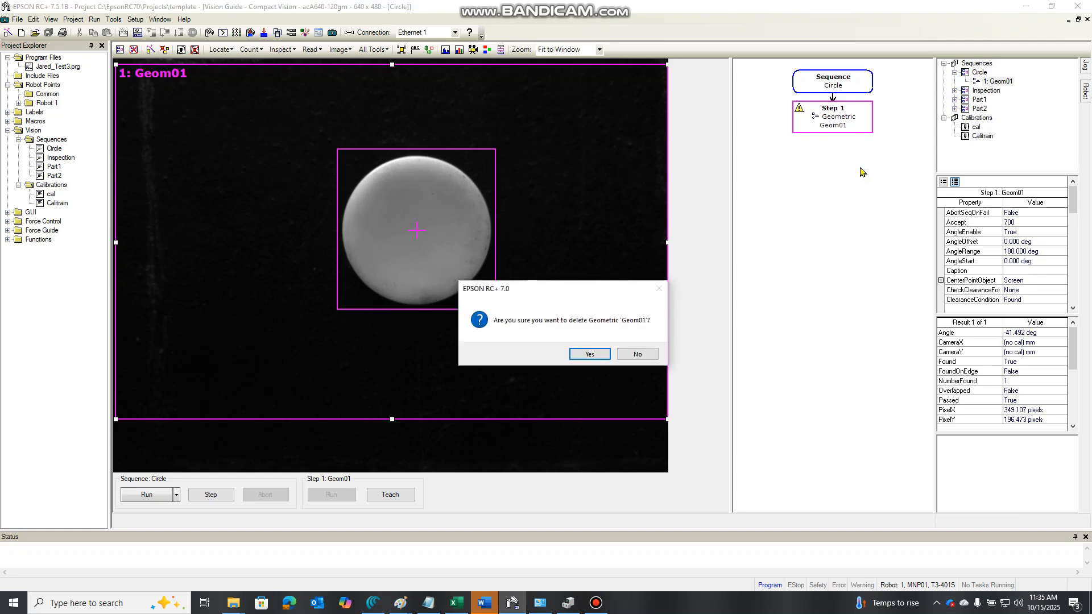
left_click(591, 355)
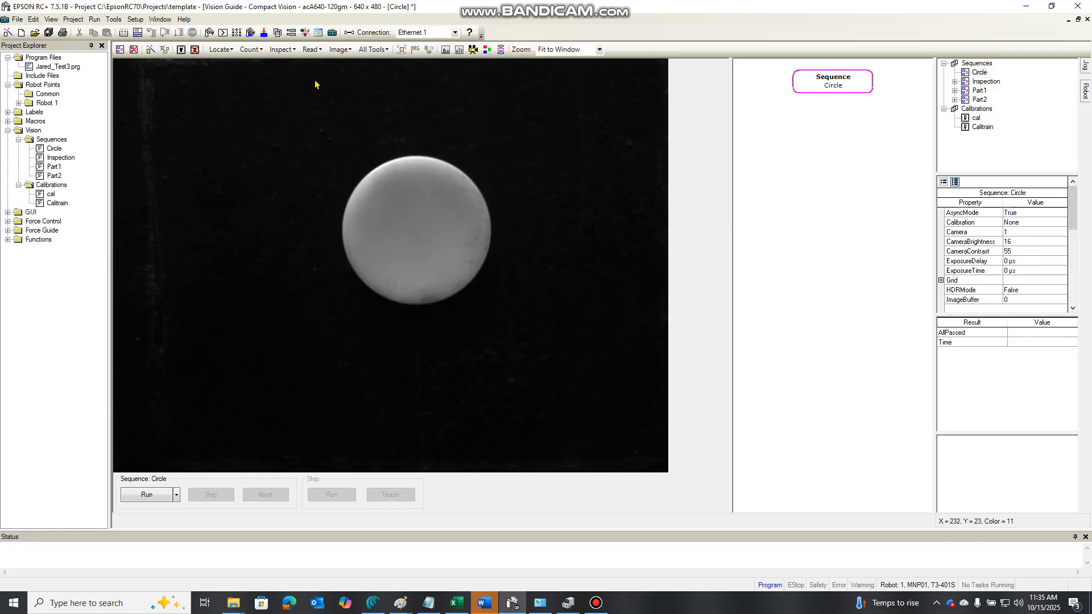
- Add a new Geometric object to the Circle sequence and enlarge its search window to cover nearly the whole camera image
left_click(217, 49)
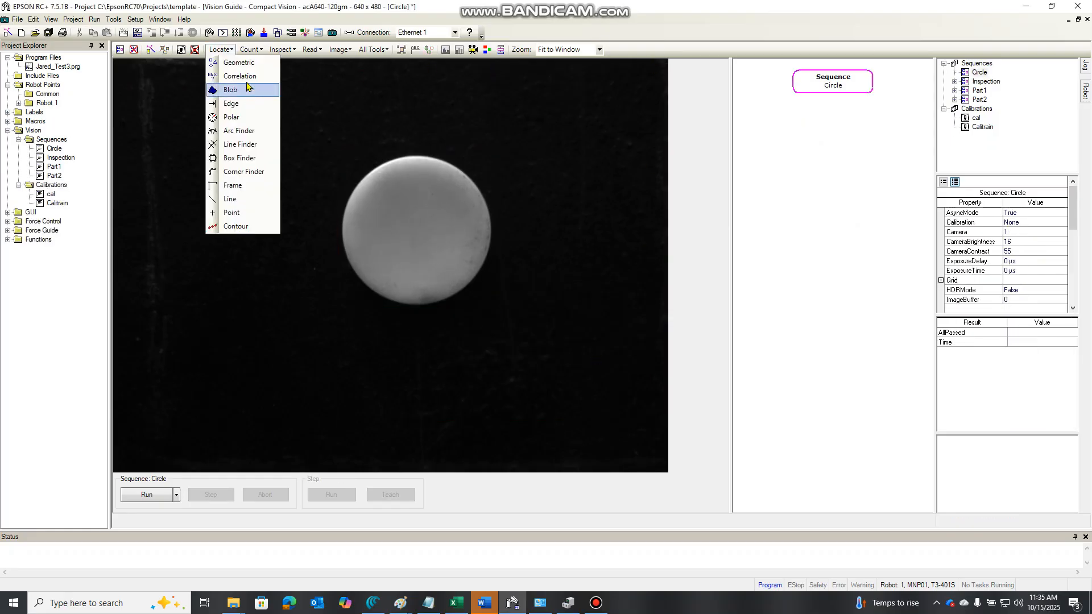
left_click(242, 64)
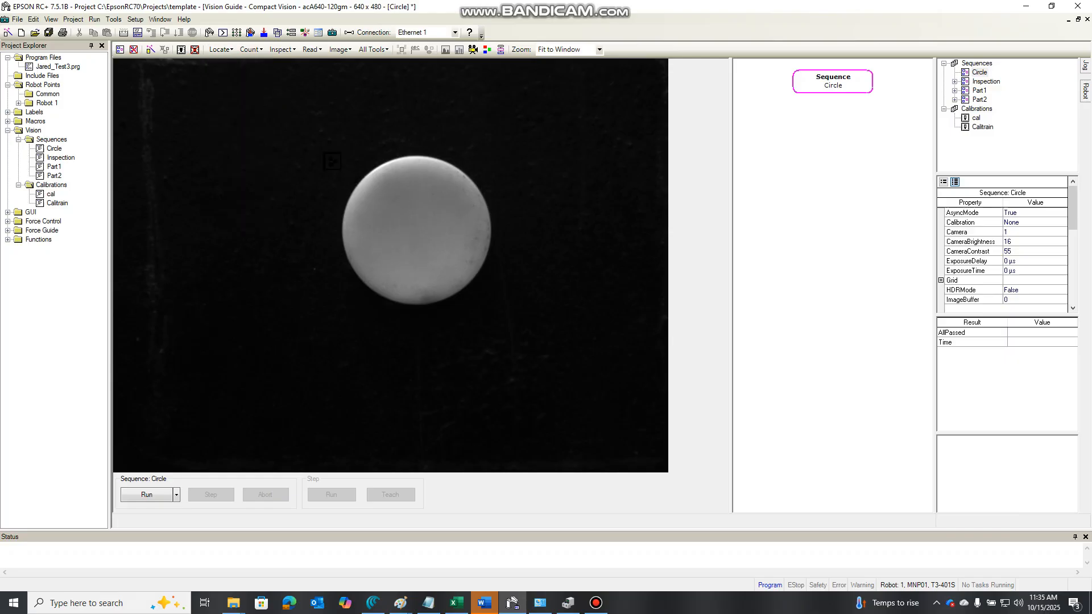
left_click(355, 168)
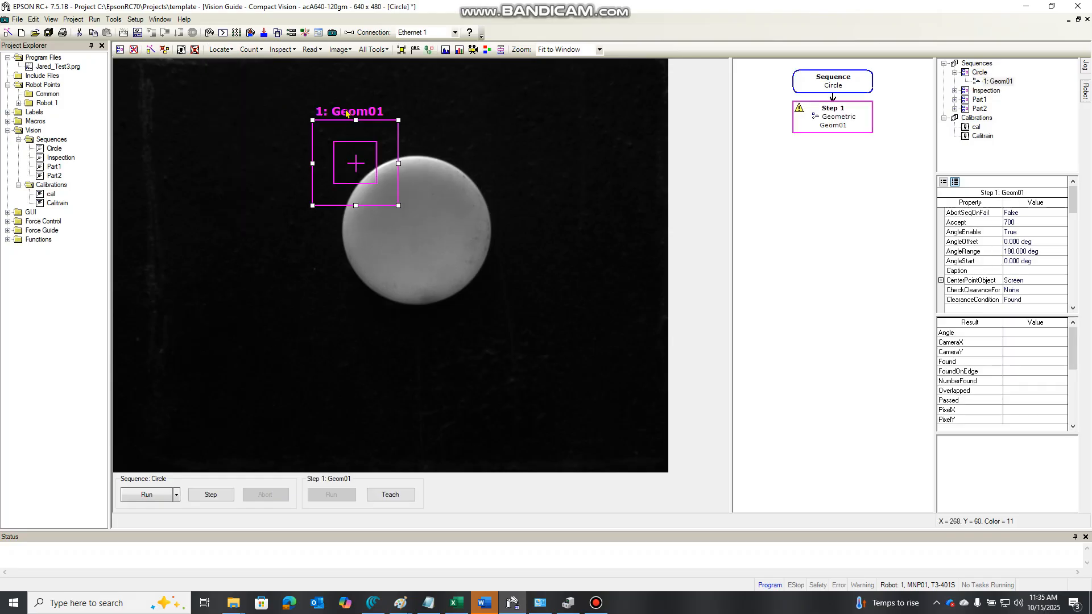
left_click_drag(347, 114, 160, 74)
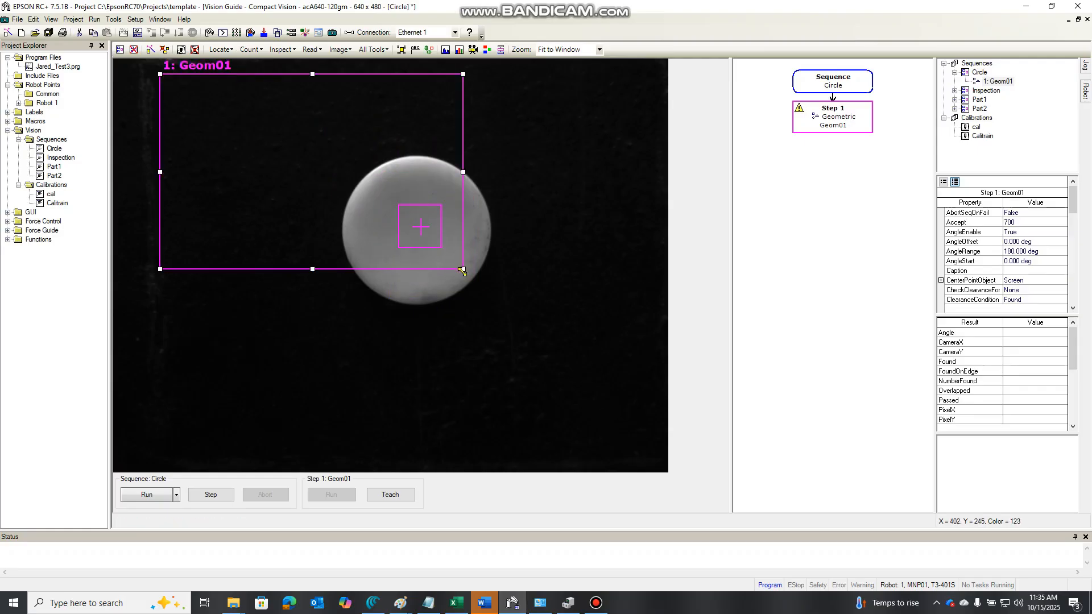
left_click_drag(462, 269, 859, 612)
left_click_drag(160, 74, 14, 3)
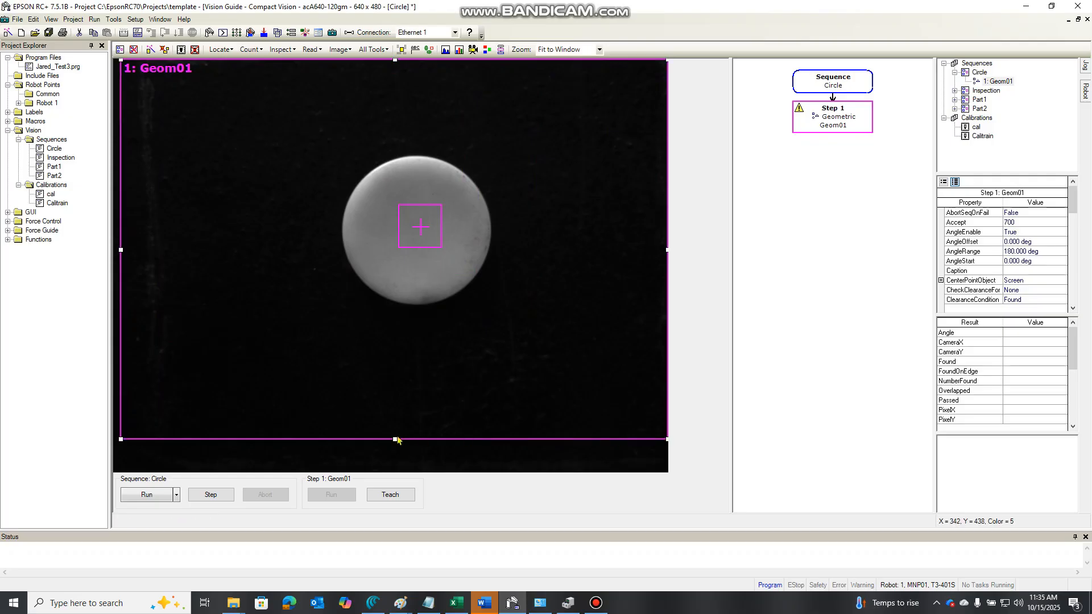
left_click_drag(393, 440, 382, 525)
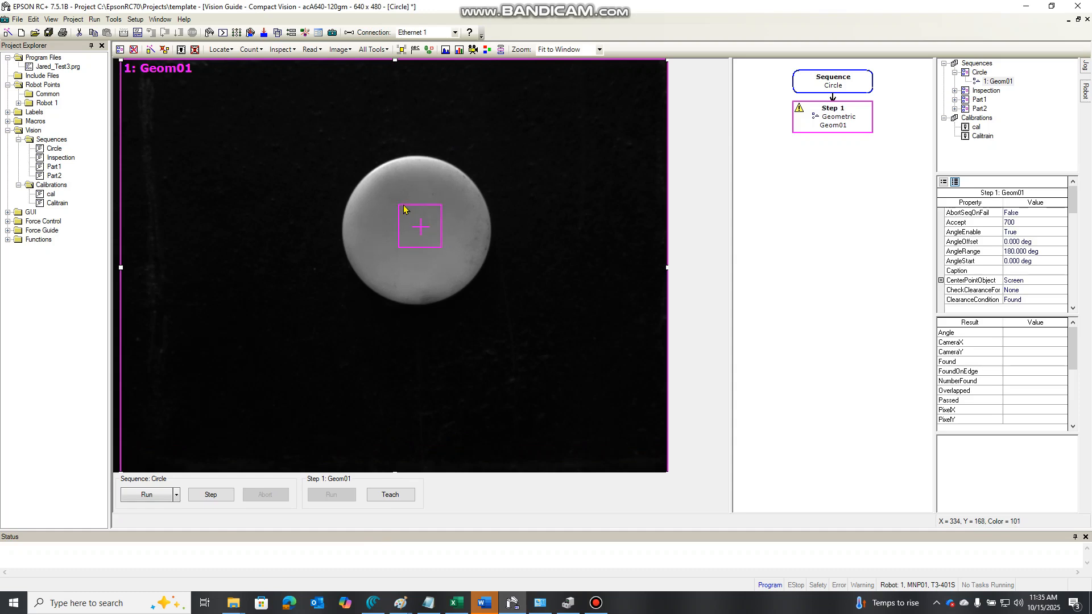
- Fit the Geometric object's model window closely around the bright disc, and teach the model with a test run
left_click_drag(404, 209, 364, 157)
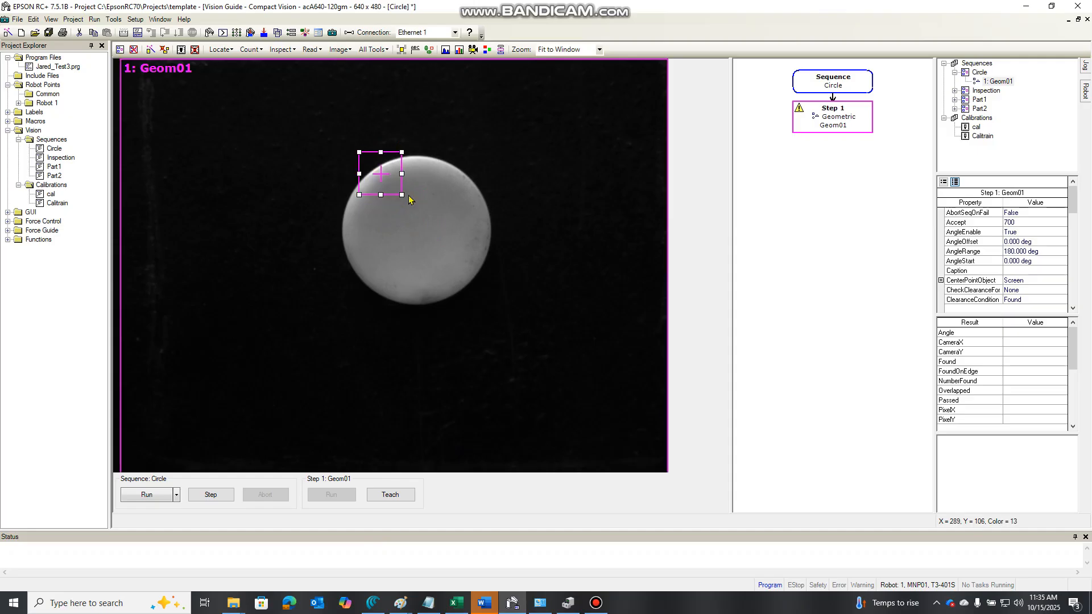
left_click_drag(402, 195, 492, 304)
mouse_move(358, 228)
left_mouse_down()
mouse_move(324, 227)
mouse_move(338, 226)
left_mouse_up()
left_click_drag(417, 302, 415, 309)
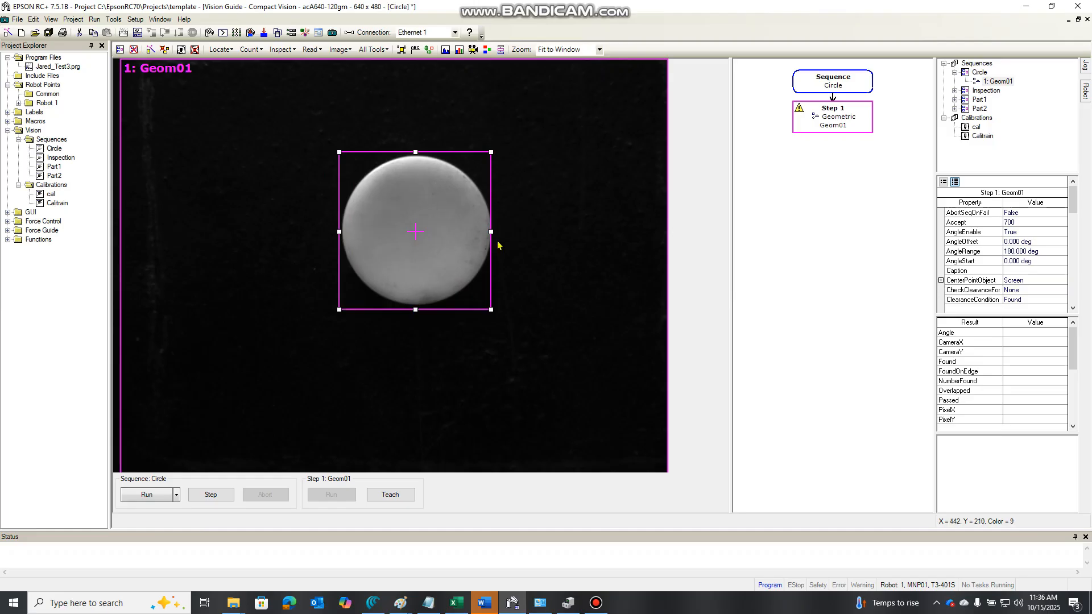
left_click_drag(491, 228, 496, 224)
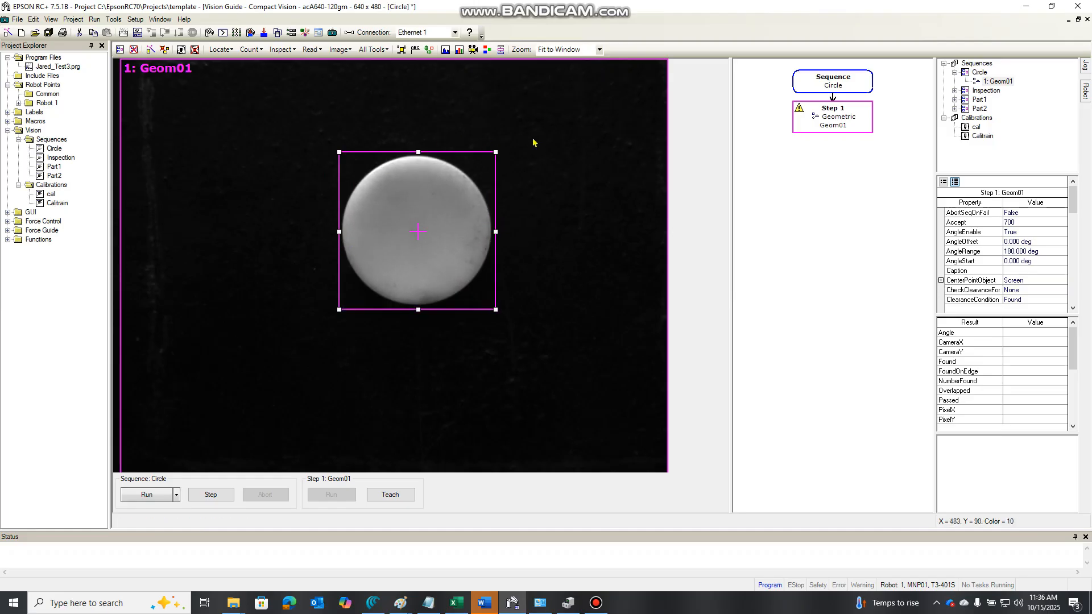
left_click(372, 497)
left_click(340, 498)
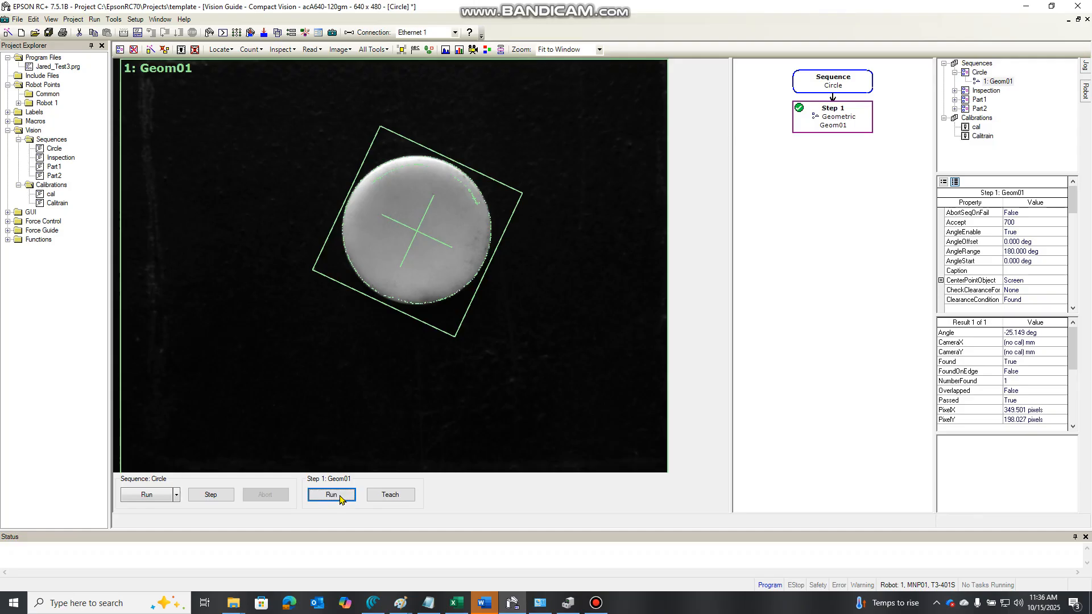
- Run the Calitrain calibration, allowing robot motion and locking the free axes, and accept the new calibration values
left_click(49, 207)
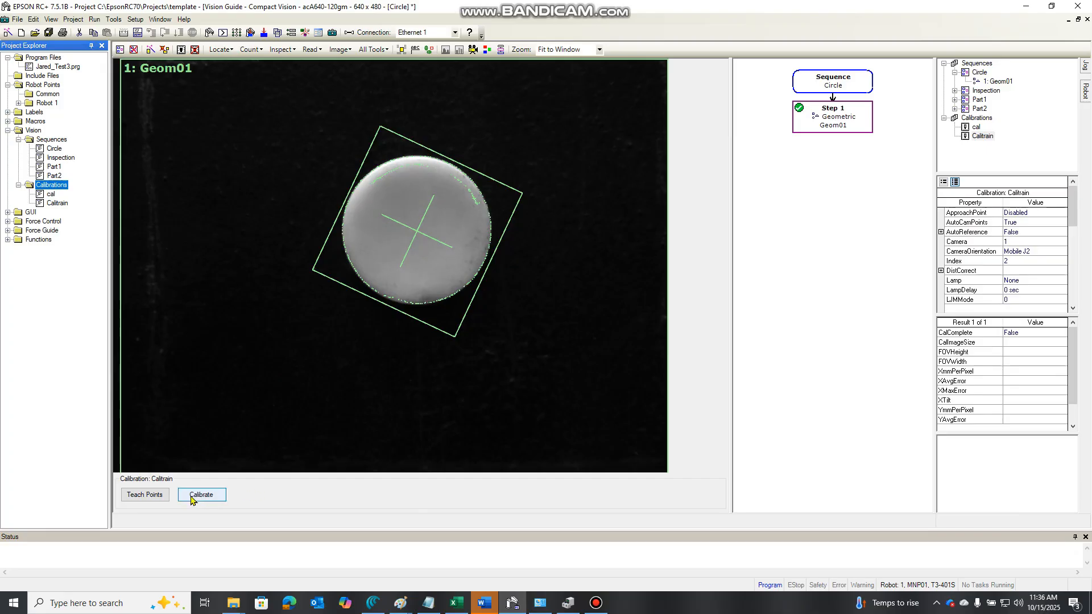
left_click(191, 499)
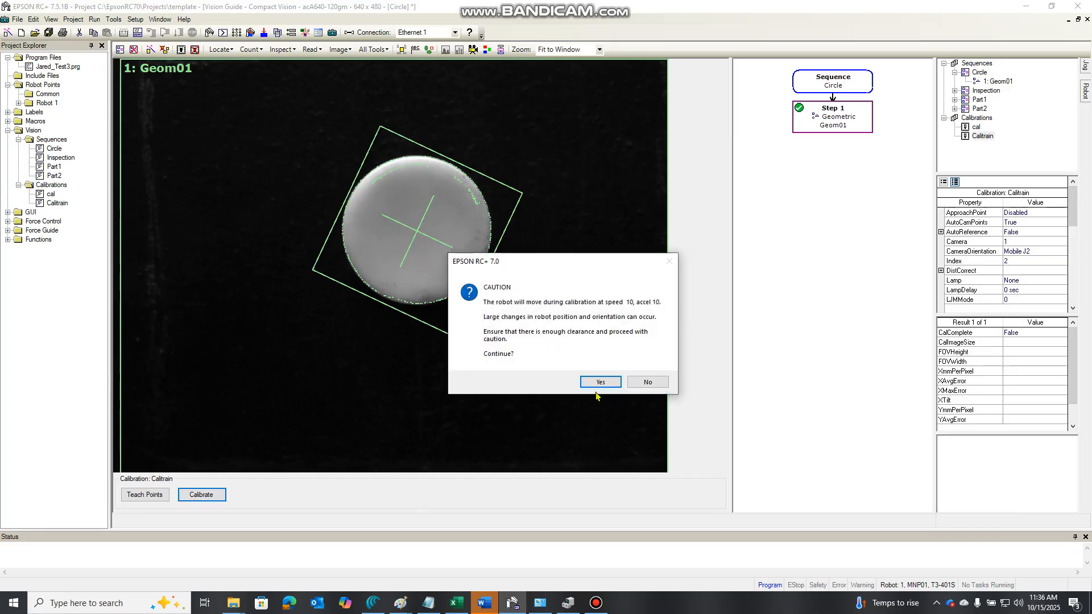
left_click(598, 383)
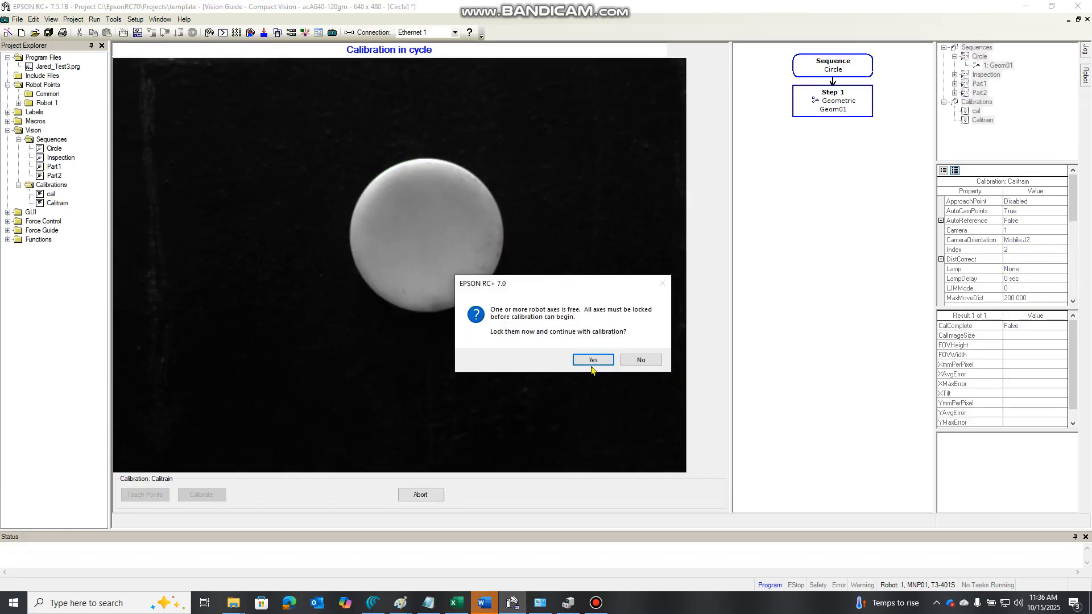
left_click(591, 362)
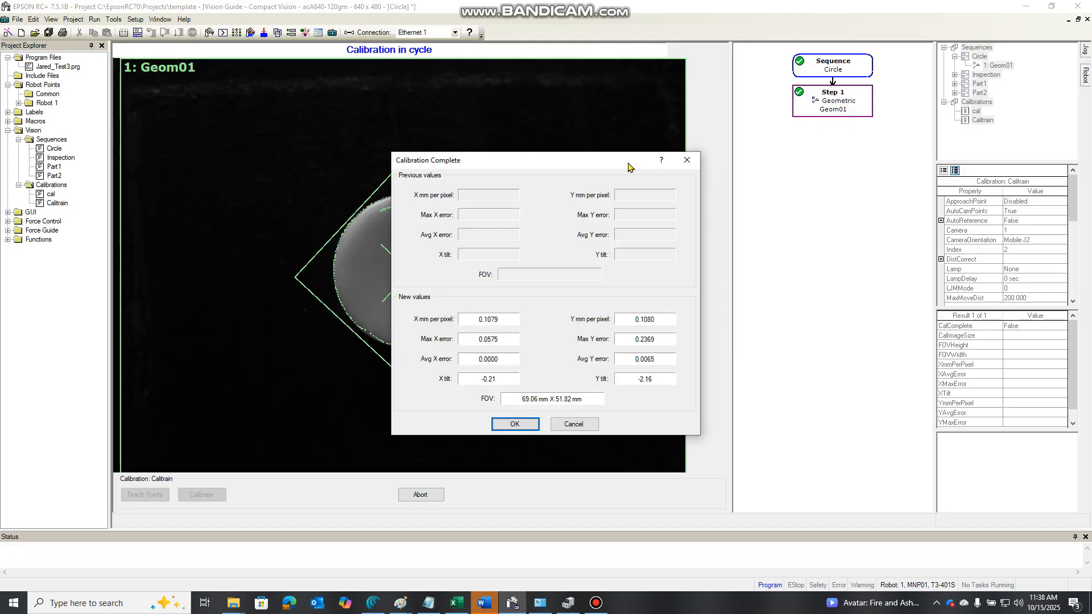
left_click(515, 426)
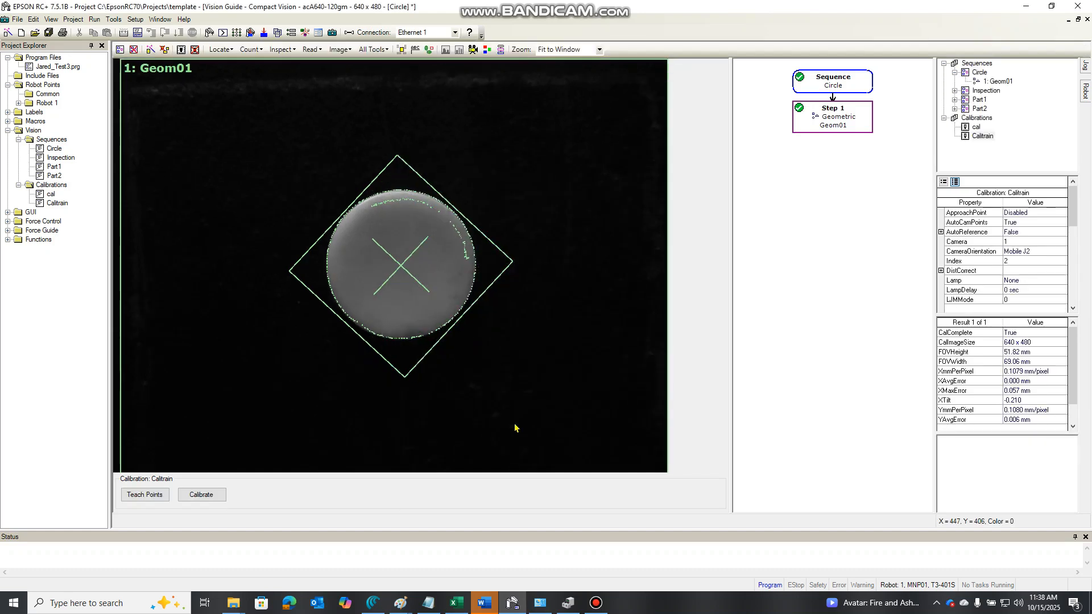